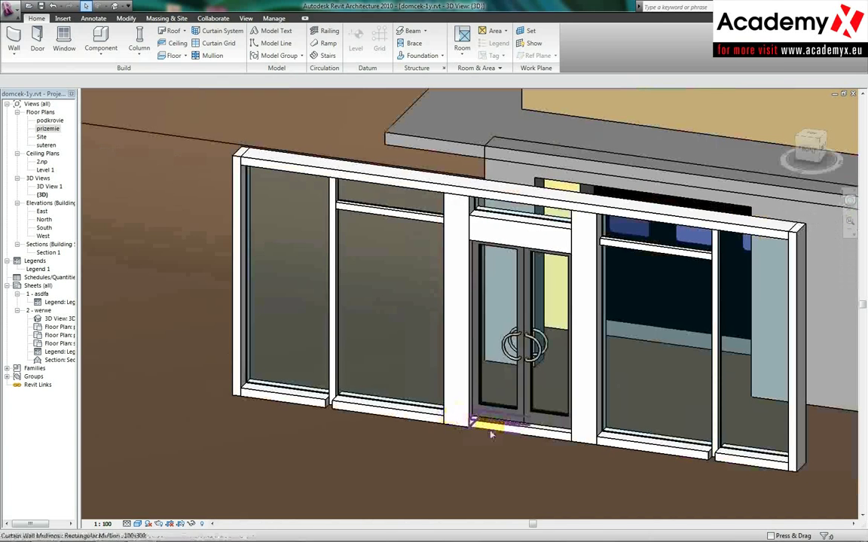
# - Make the left bottom sill mullion continuous past its vertical mullion
pyautogui.click(494, 432)
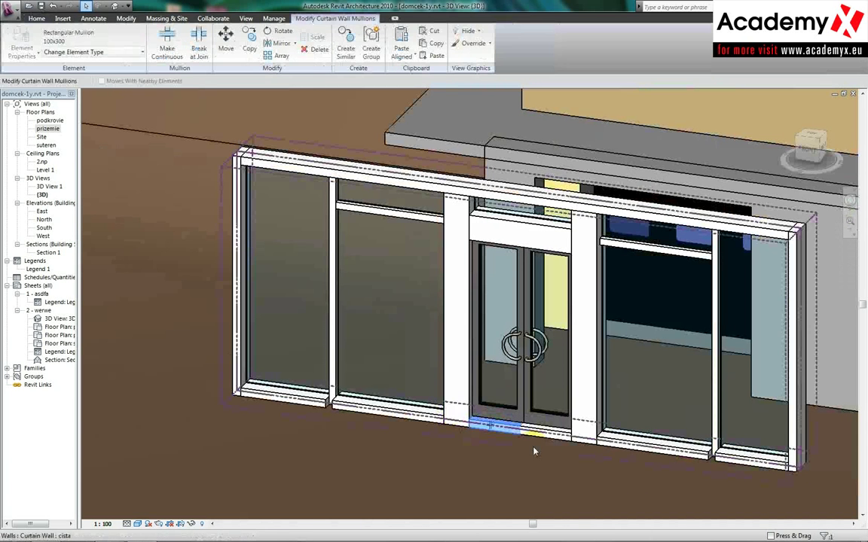
pyautogui.press('Escape')
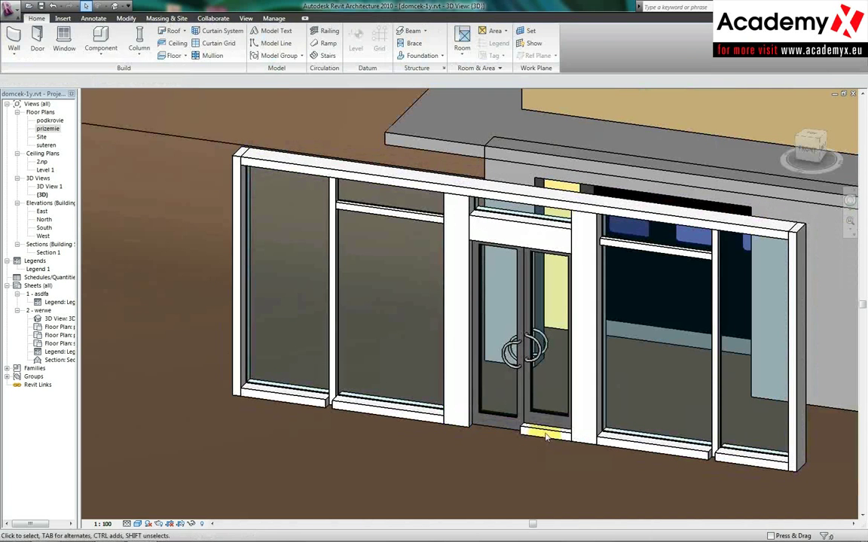
pyautogui.click(549, 434)
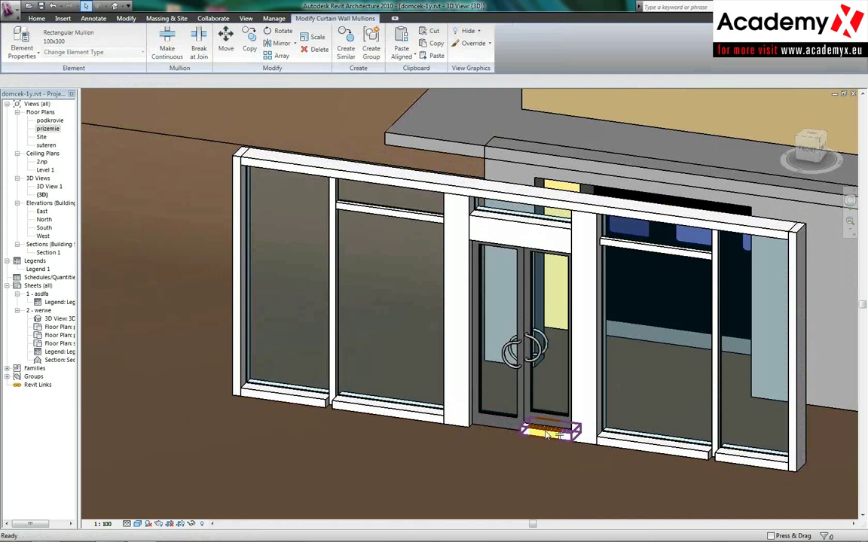
pyautogui.press('Escape')
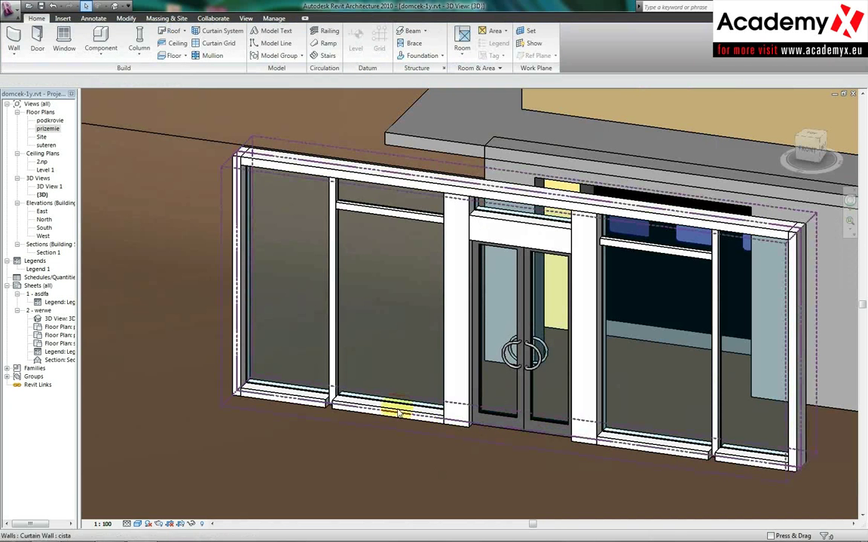
pyautogui.press('Tab')
pyautogui.click(403, 419)
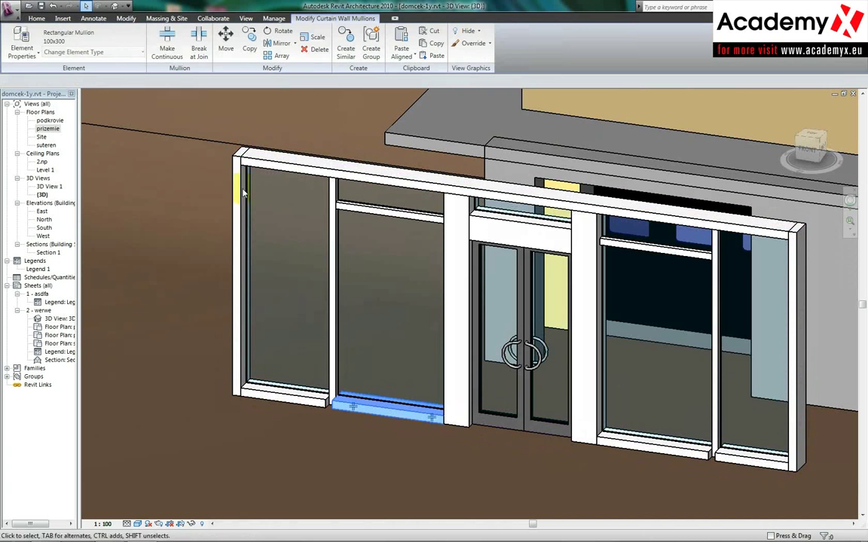
pyautogui.click(167, 47)
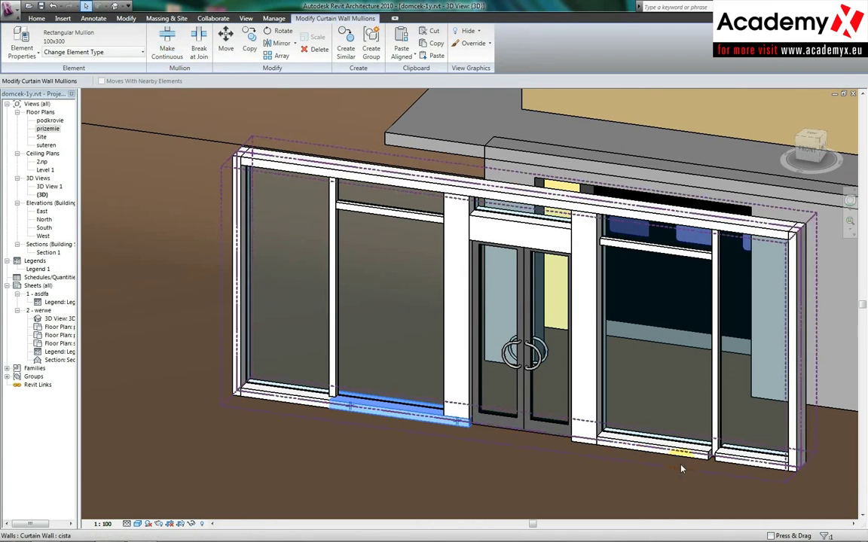
# - Make the right bottom sill mullion continuous past its vertical mullion too
pyautogui.click(712, 469)
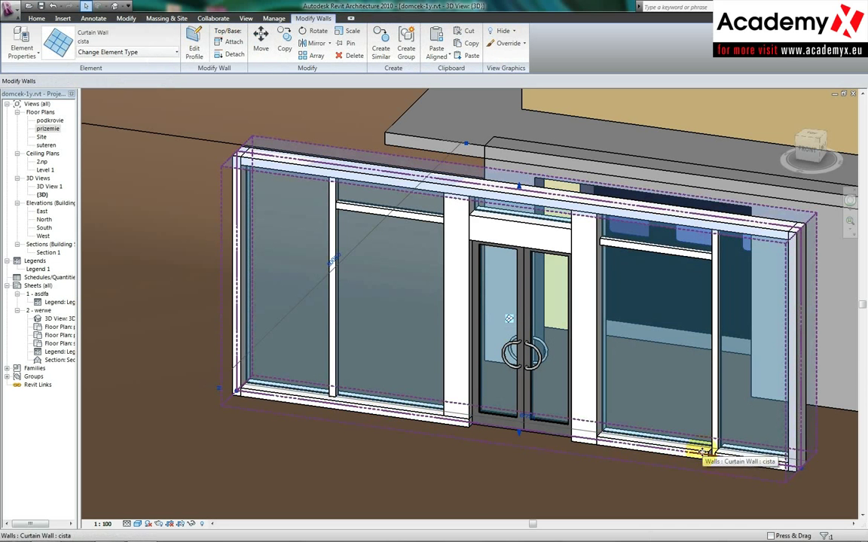
pyautogui.press('Tab')
pyautogui.press('Tab')
pyautogui.press('Tab')
pyautogui.press('Tab')
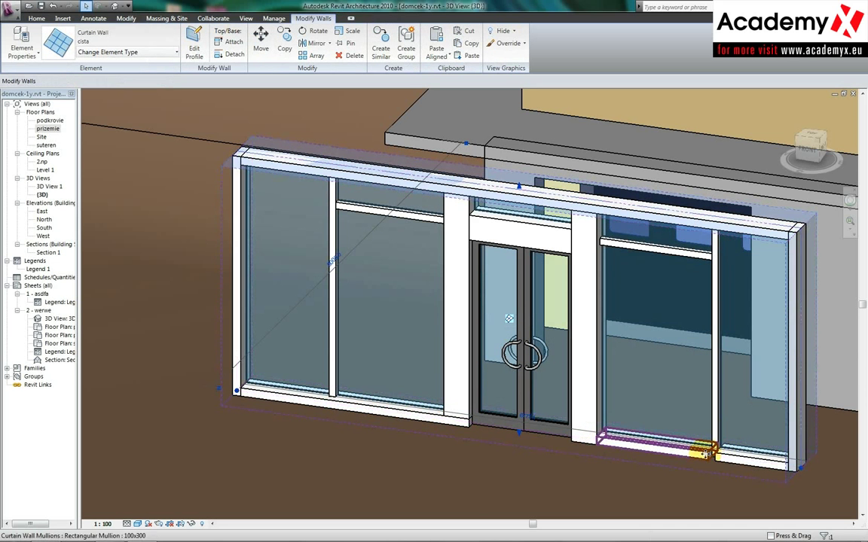
pyautogui.click(706, 452)
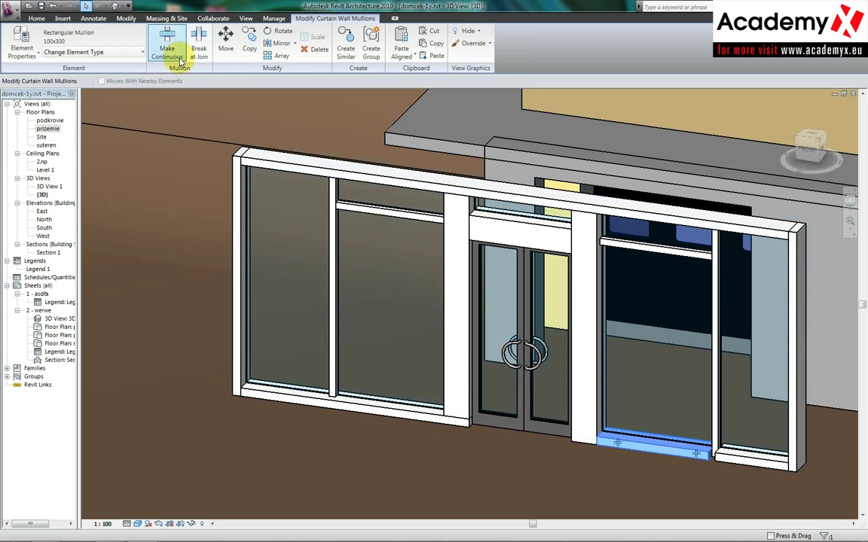
pyautogui.click(174, 53)
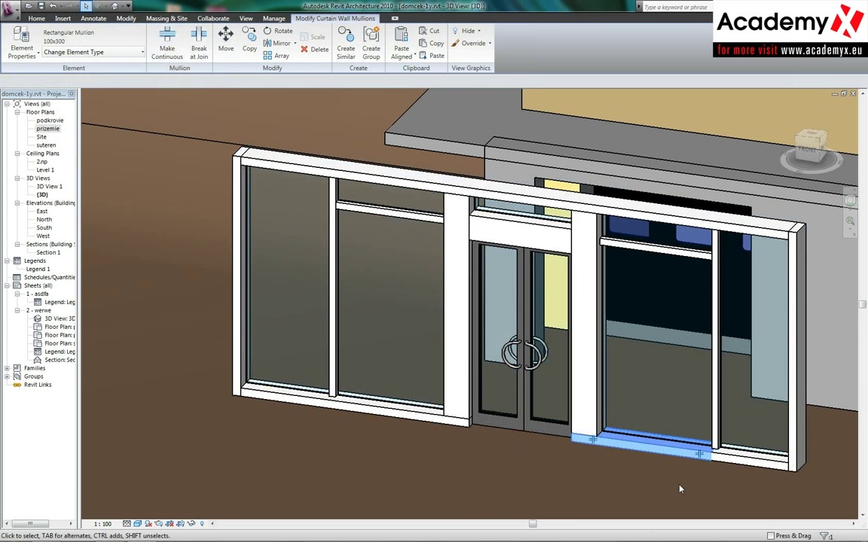
pyautogui.press('Escape')
# - Pan, orbit and zoom the 3D view to frame the storefront and the grid line above its doors
pyautogui.scroll(-2, 625, 442)
pyautogui.moveTo(480, 443); pyautogui.dragTo(438, 403, button='middle')
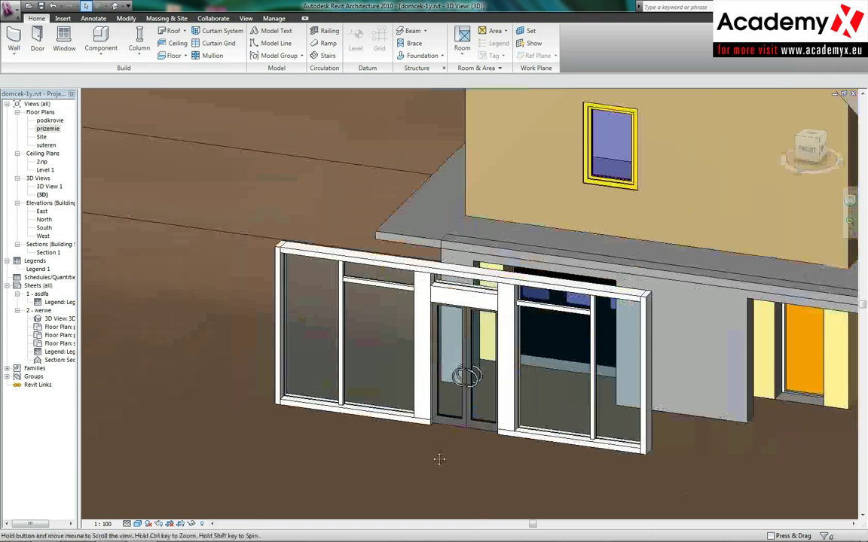
pyautogui.scroll(2, 438, 407)
pyautogui.scroll(2, 439, 477)
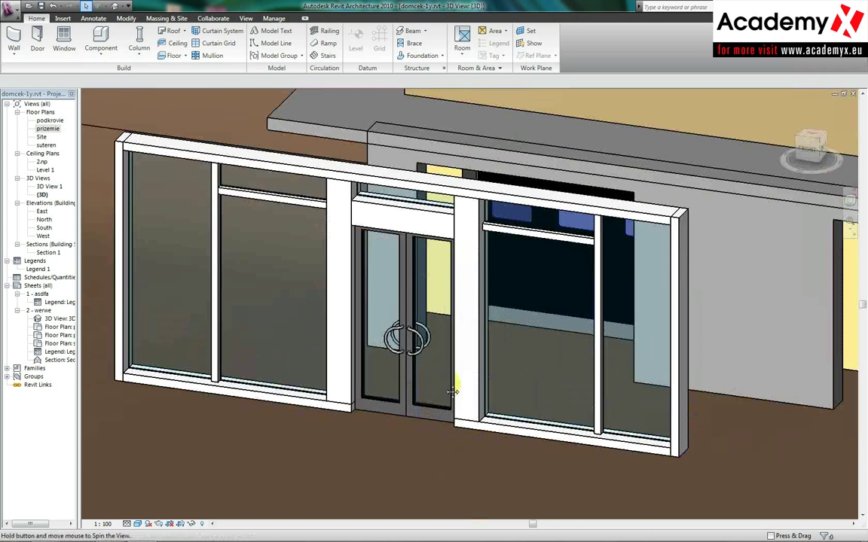
pyautogui.moveTo(459, 448)
pyautogui.keyDown('shift'); pyautogui.mouseDown(button='middle')
pyautogui.moveTo(461, 377)
pyautogui.moveTo(388, 477)
pyautogui.mouseUp(button='middle'); pyautogui.keyUp('shift')
pyautogui.scroll(3, 461, 378)
pyautogui.scroll(-2, 348, 418)
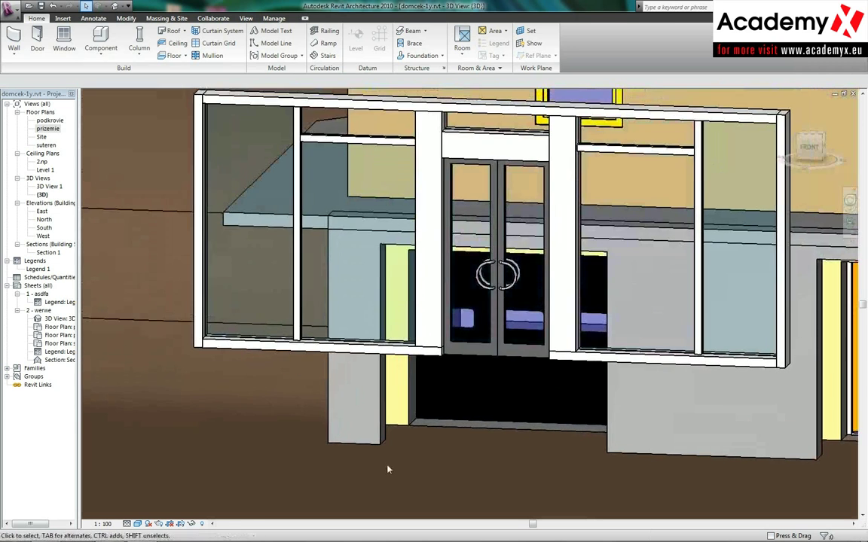
pyautogui.scroll(-2, 348, 417)
pyautogui.scroll(3, 495, 394)
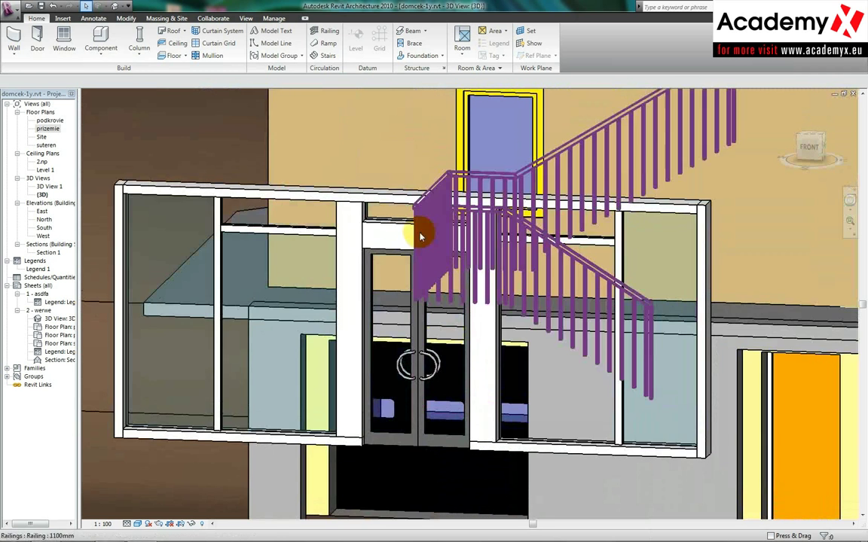
pyautogui.scroll(3, 422, 232)
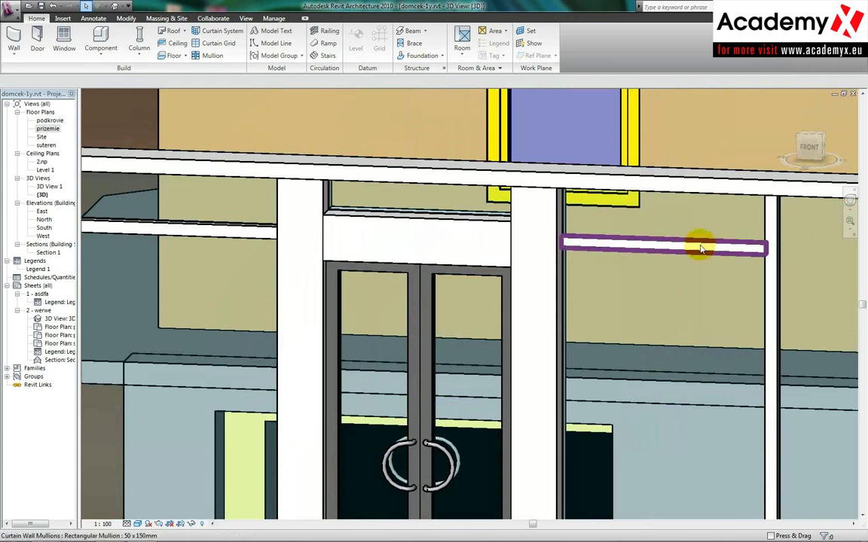
pyautogui.scroll(-2, 803, 255)
# - Change the door-top grid line's distance from 2420.0 to 2150
pyautogui.click(755, 223)
pyautogui.scroll(-3, 756, 223)
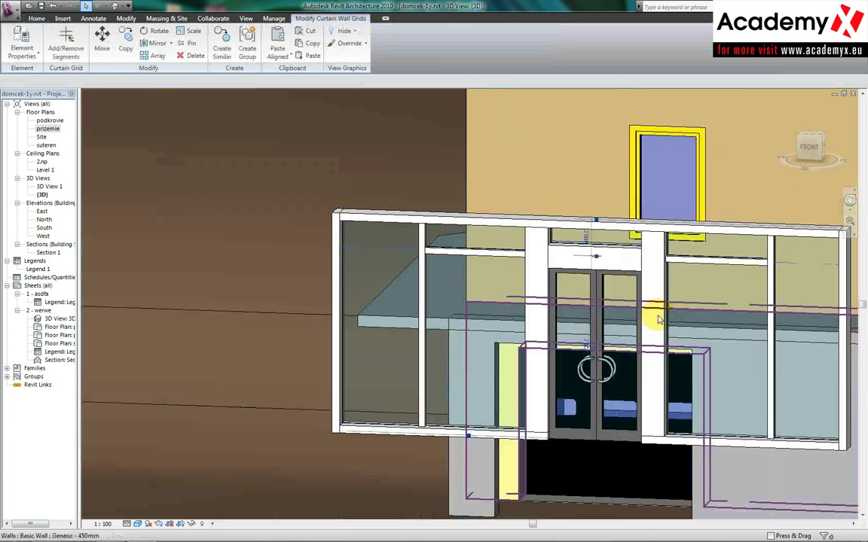
pyautogui.moveTo(595, 377)
pyautogui.mouseDown(button='middle')
pyautogui.moveTo(550, 367)
pyautogui.moveTo(511, 389)
pyautogui.mouseUp(button='middle')
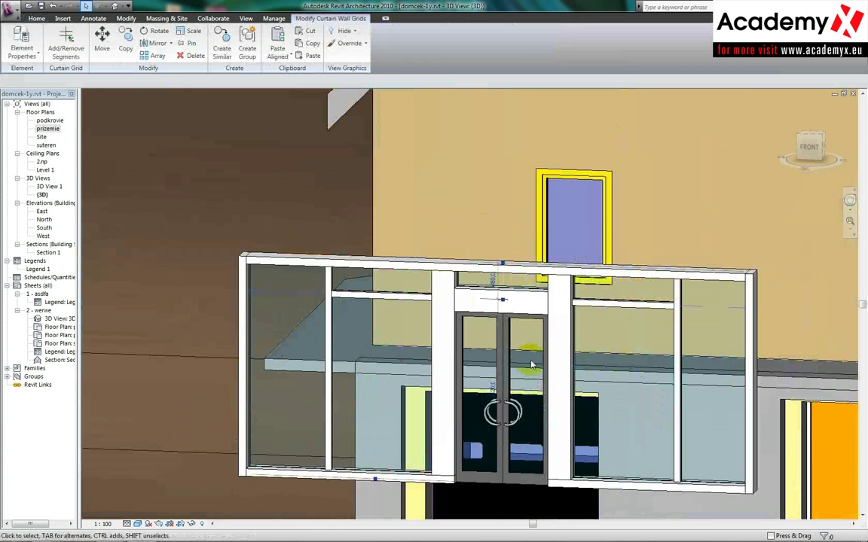
pyautogui.click(479, 391)
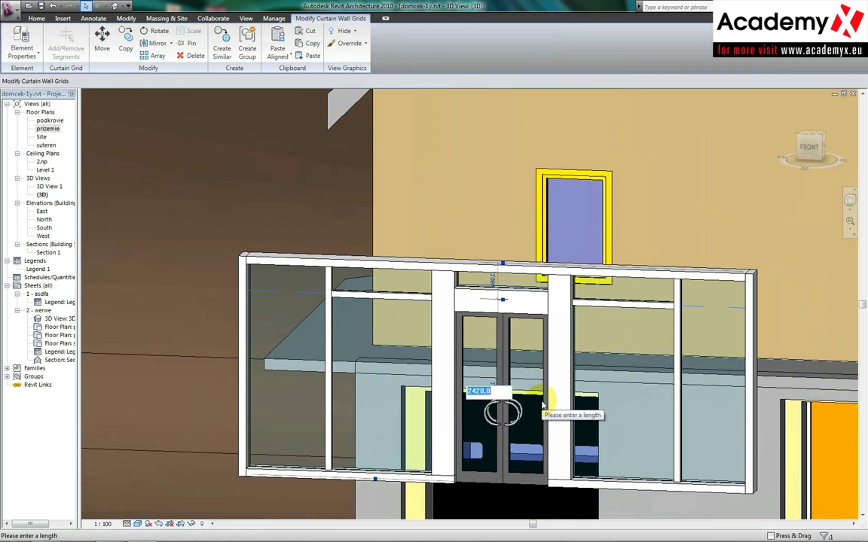
pyautogui.write('2150')
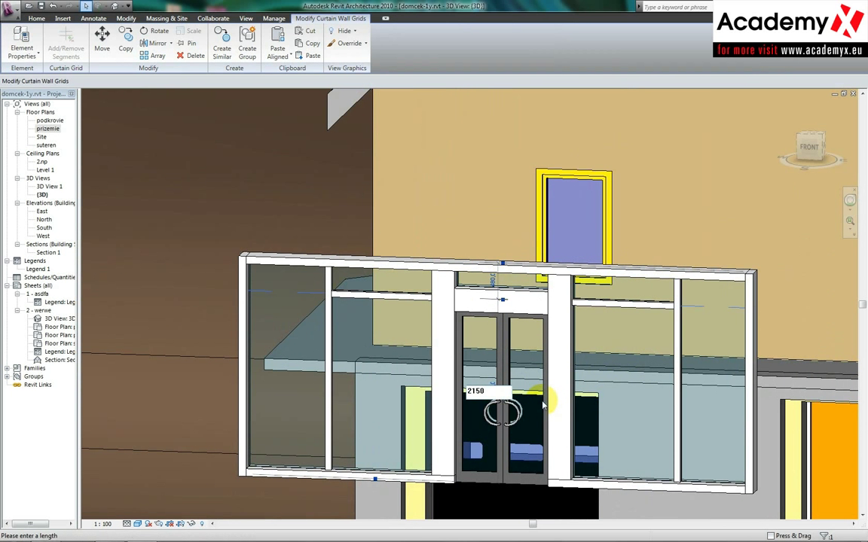
pyautogui.press('Return')
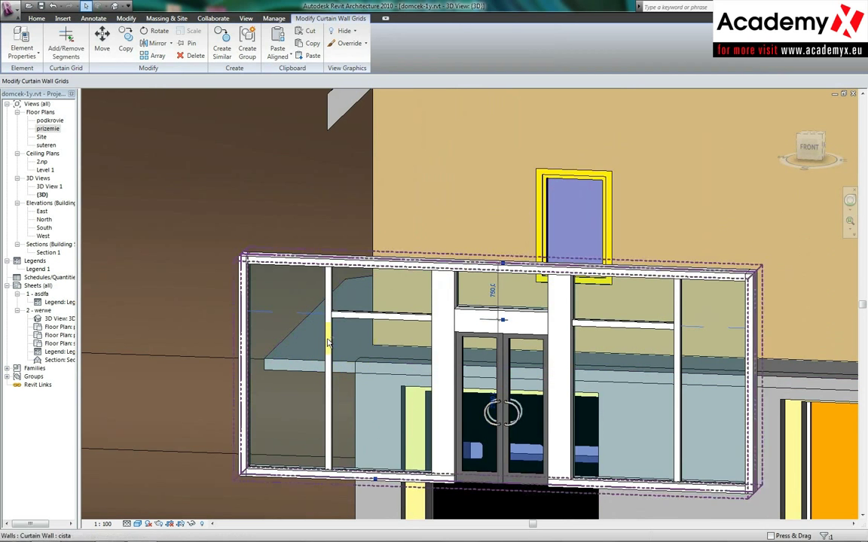
pyautogui.moveTo(358, 361)
pyautogui.keyDown('shift'); pyautogui.mouseDown(button='middle')
pyautogui.moveTo(279, 351)
pyautogui.moveTo(181, 275)
pyautogui.mouseUp(button='middle'); pyautogui.keyUp('shift')
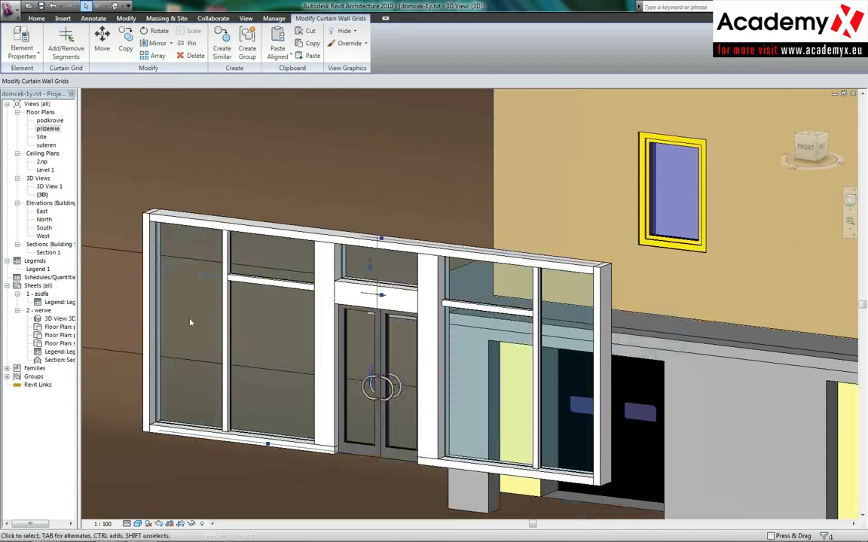
# - Change the leftmost storefront panel to a Generic - 200mm wall type
pyautogui.click(156, 416)
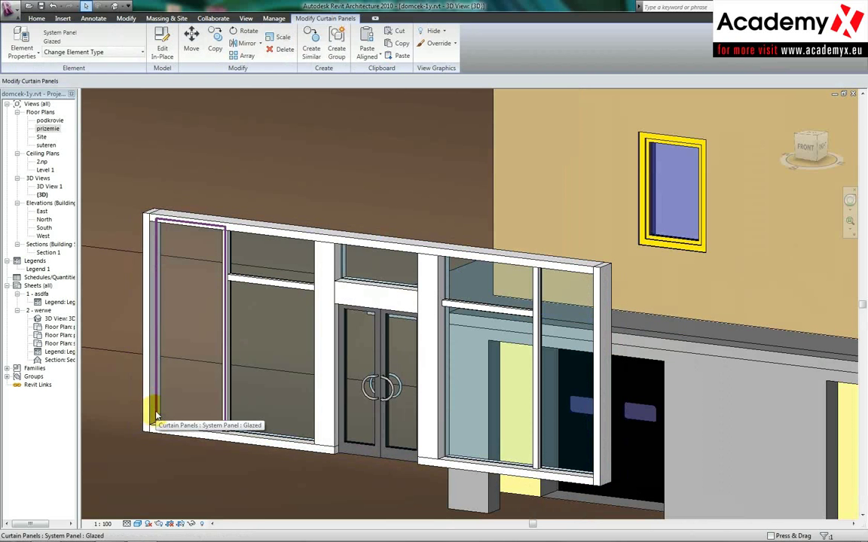
pyautogui.click(96, 54)
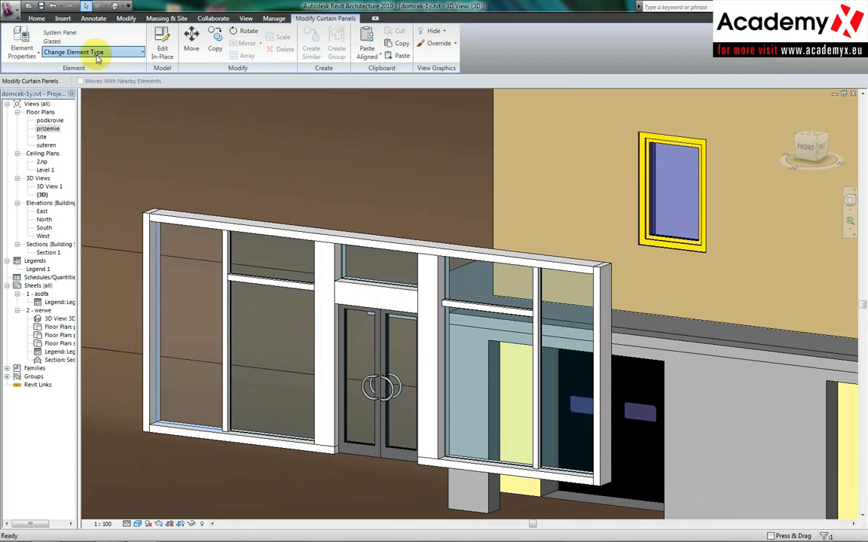
pyautogui.click(96, 58)
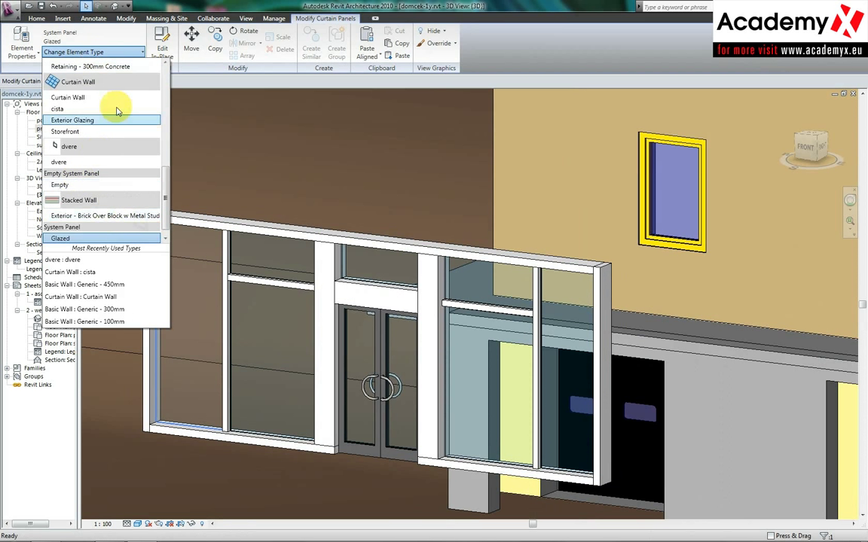
pyautogui.scroll(2, 119, 109)
pyautogui.scroll(2, 118, 109)
pyautogui.scroll(1, 111, 112)
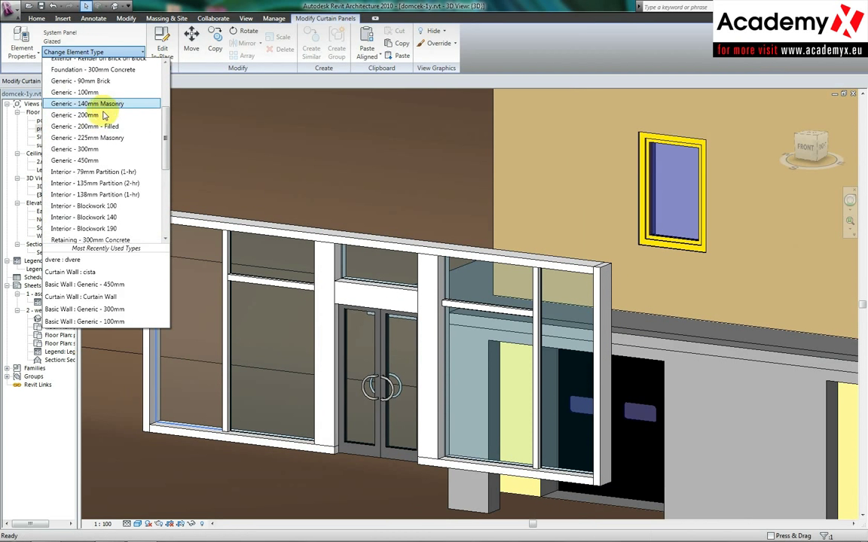
pyautogui.click(104, 114)
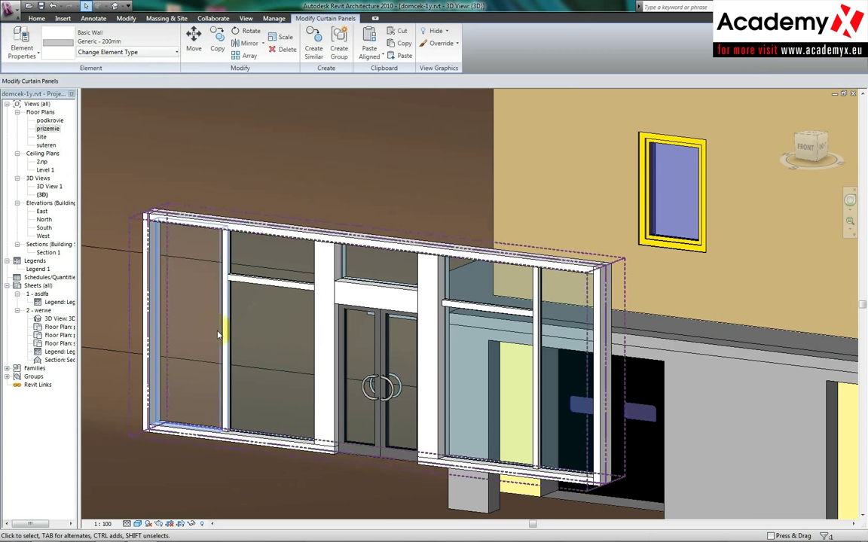
# - Change the left panel instead to the Curtain Wall : Curtain Wall type
pyautogui.click(195, 375)
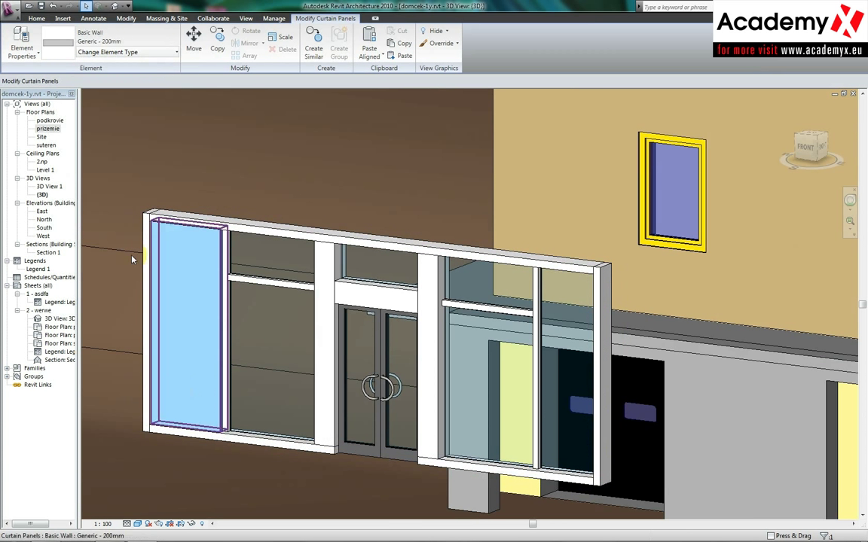
pyautogui.click(85, 56)
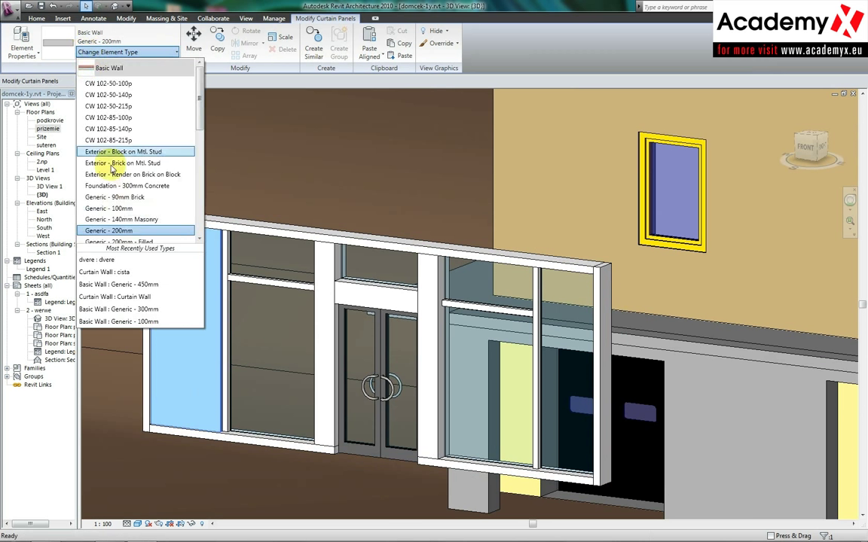
pyautogui.scroll(-2, 121, 201)
pyautogui.scroll(-3, 121, 202)
pyautogui.scroll(-2, 113, 223)
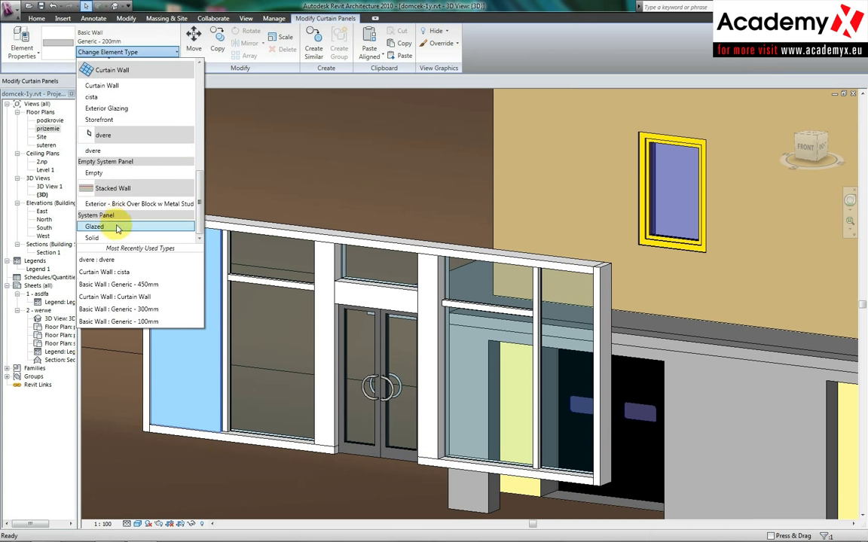
pyautogui.click(200, 221)
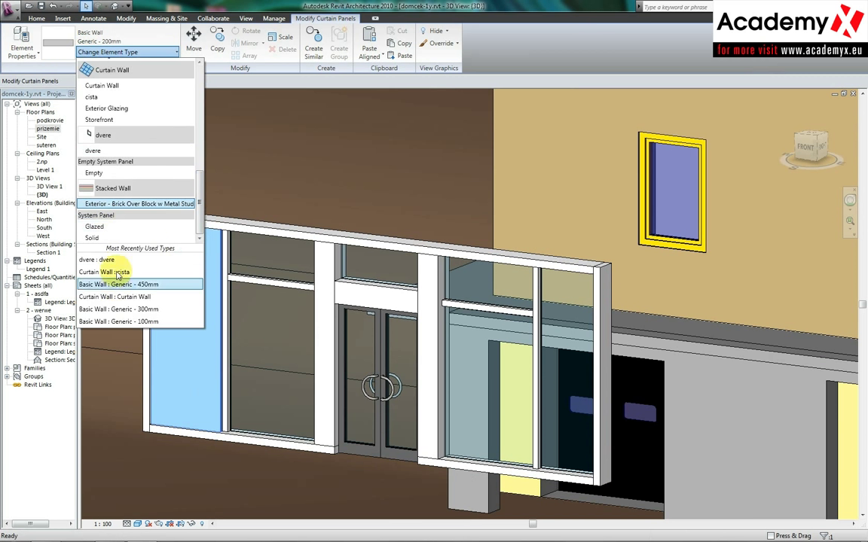
pyautogui.click(133, 298)
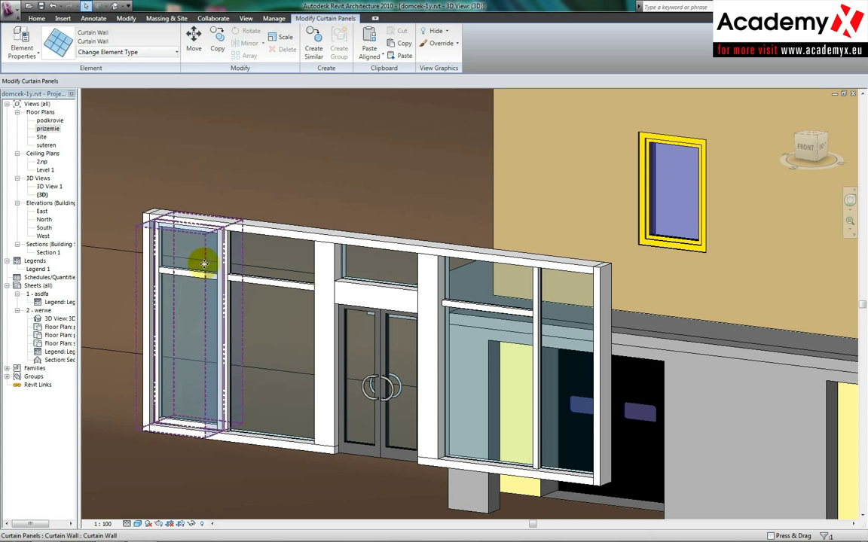
# - Set the Curtain Wall type's Horizontal Grid spacing to 2300 from the nested wall's properties
pyautogui.click(195, 237)
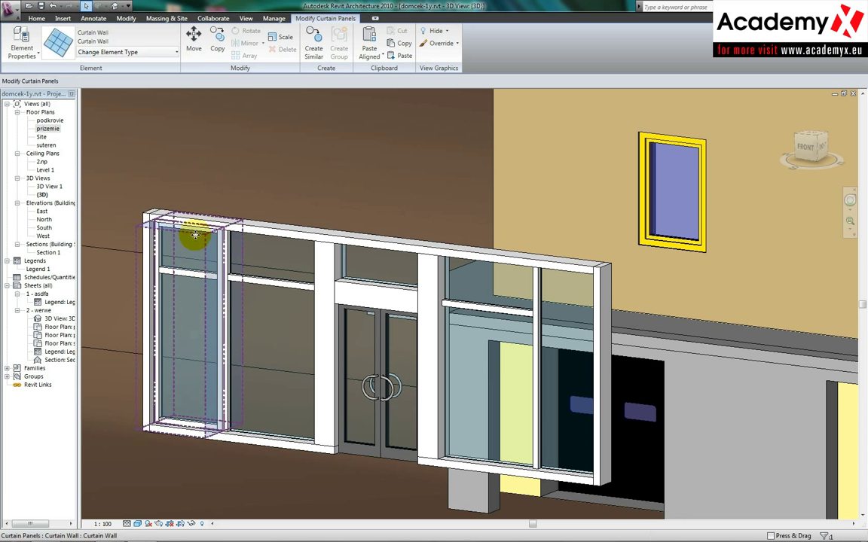
pyautogui.rightClick(194, 237)
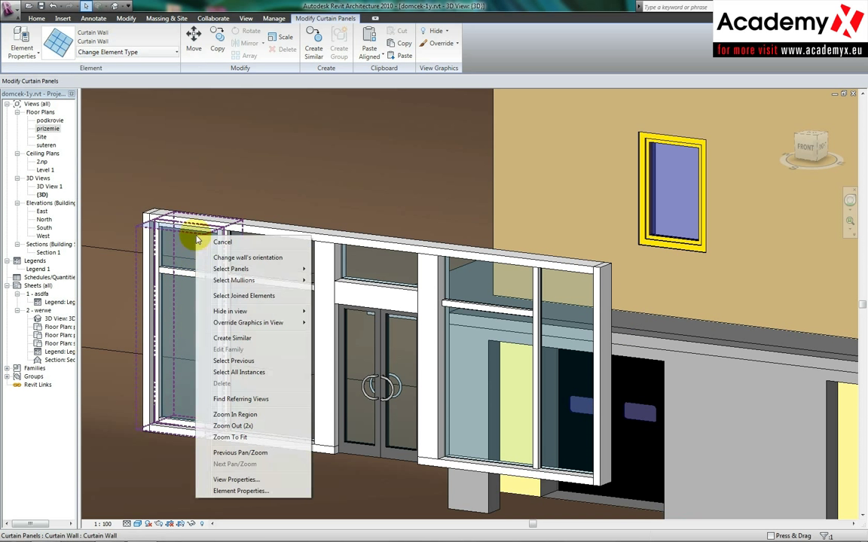
pyautogui.click(243, 490)
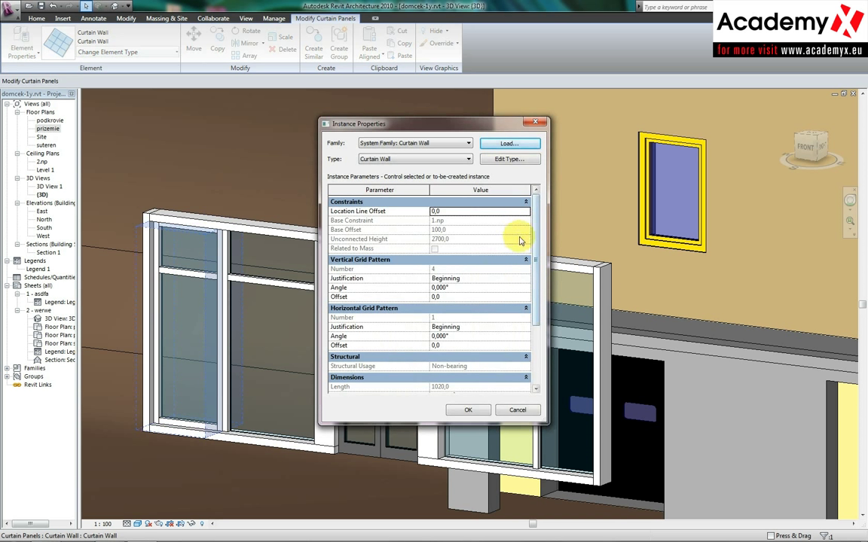
pyautogui.click(508, 158)
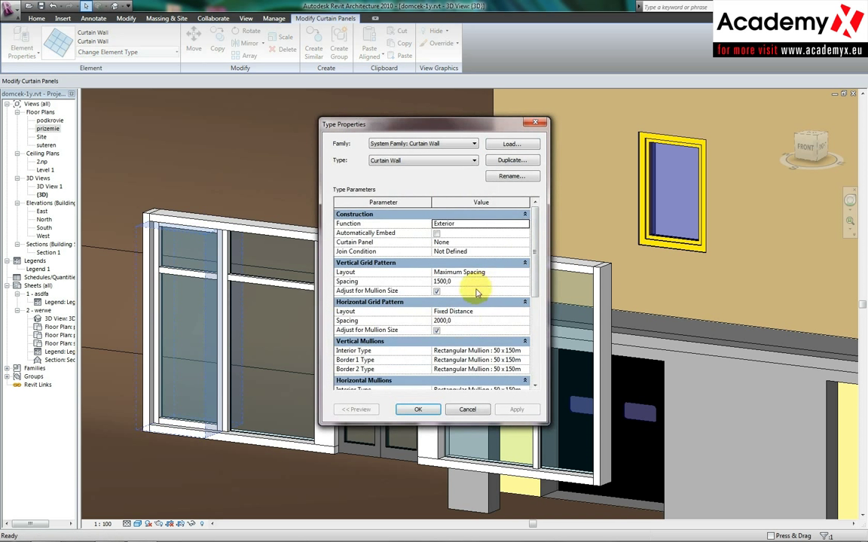
pyautogui.click(466, 322)
pyautogui.write('2300')
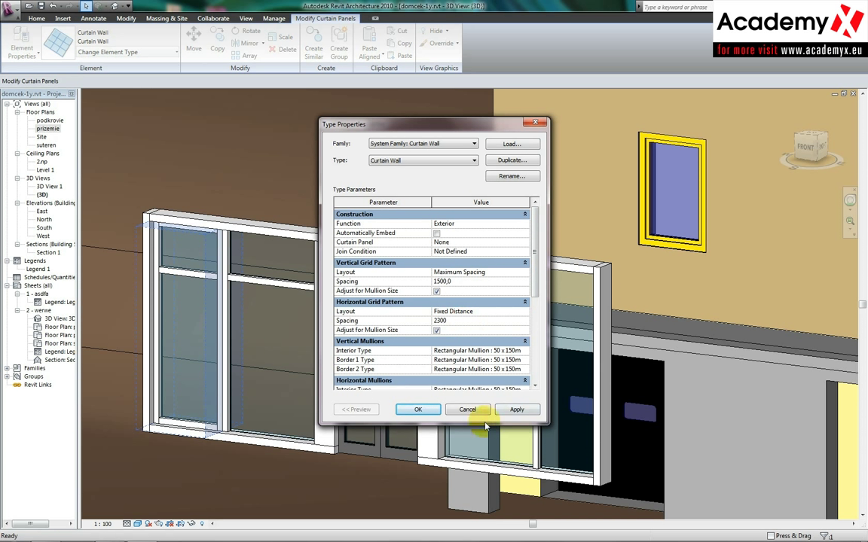
pyautogui.click(419, 413)
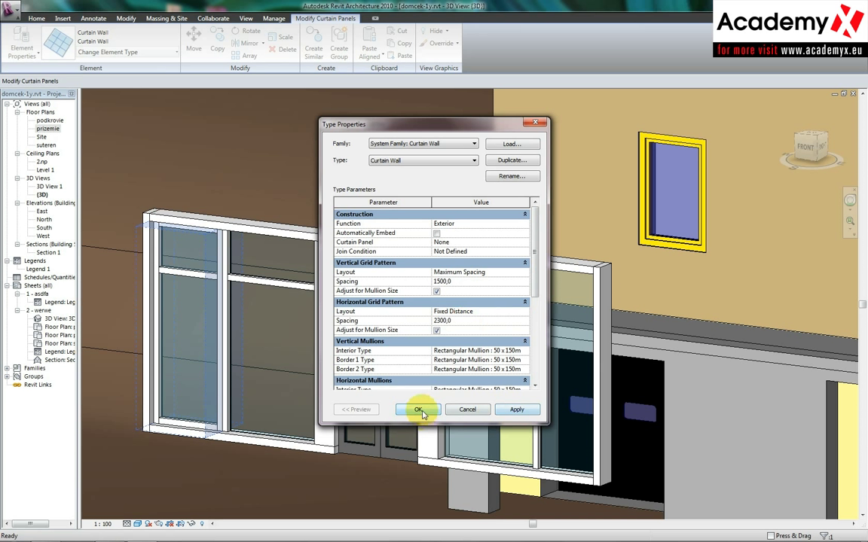
pyautogui.click(422, 411)
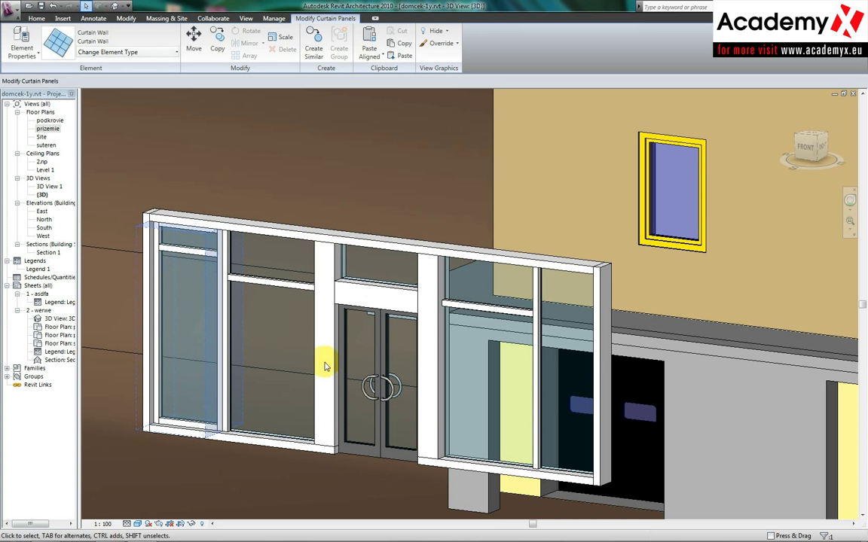
# - Pick a glazed storefront panel and choose a type from its type list
pyautogui.click(542, 342)
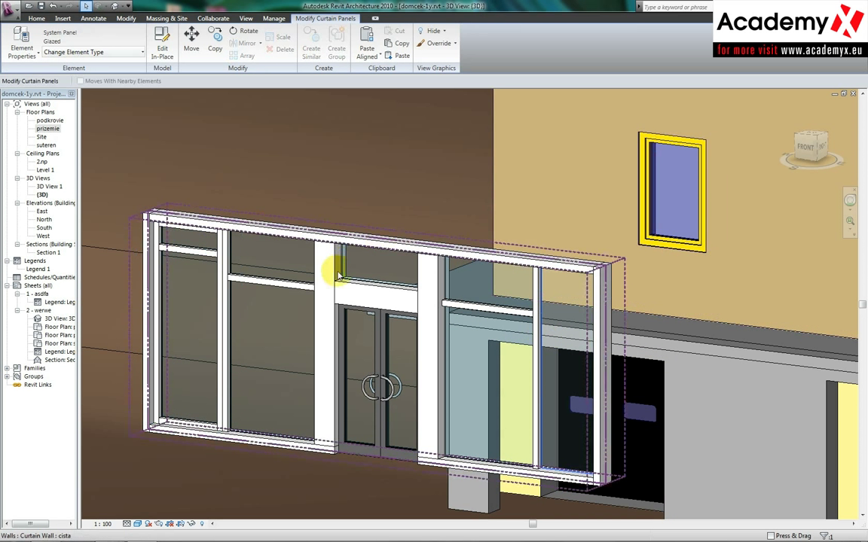
pyautogui.click(66, 51)
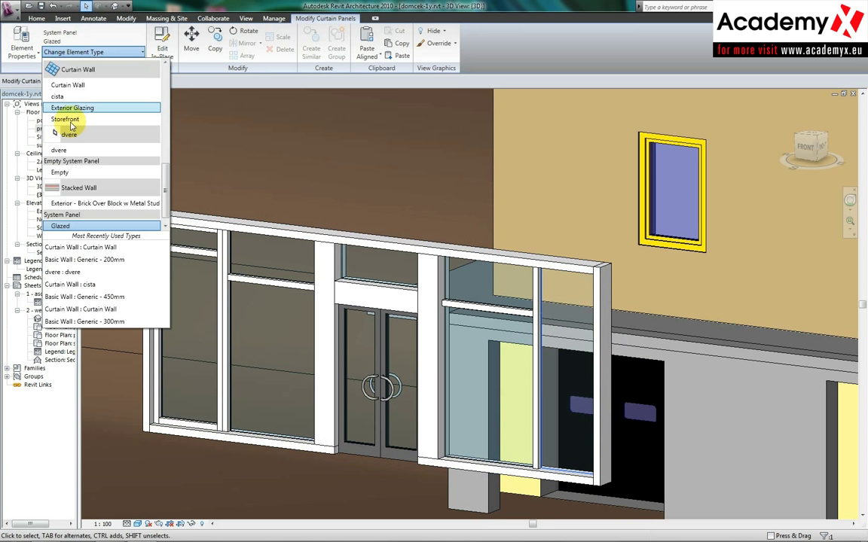
pyautogui.scroll(-1, 60, 185)
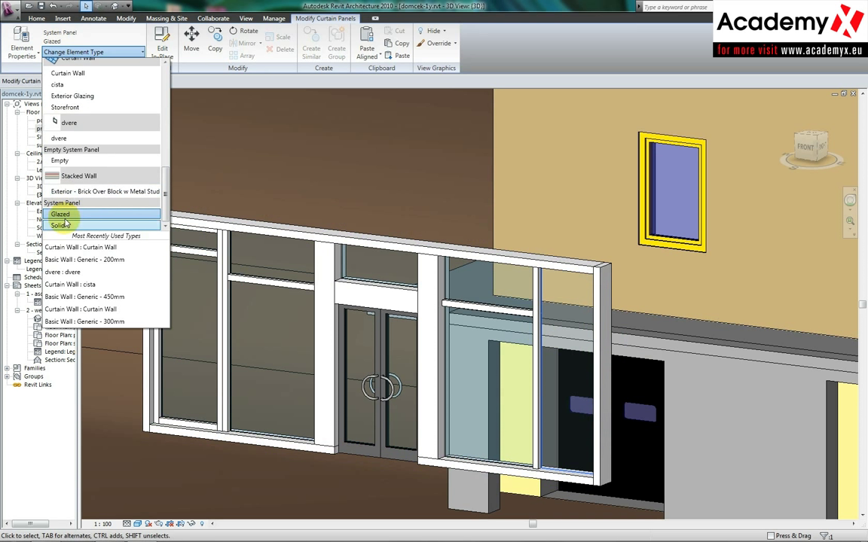
pyautogui.click(71, 284)
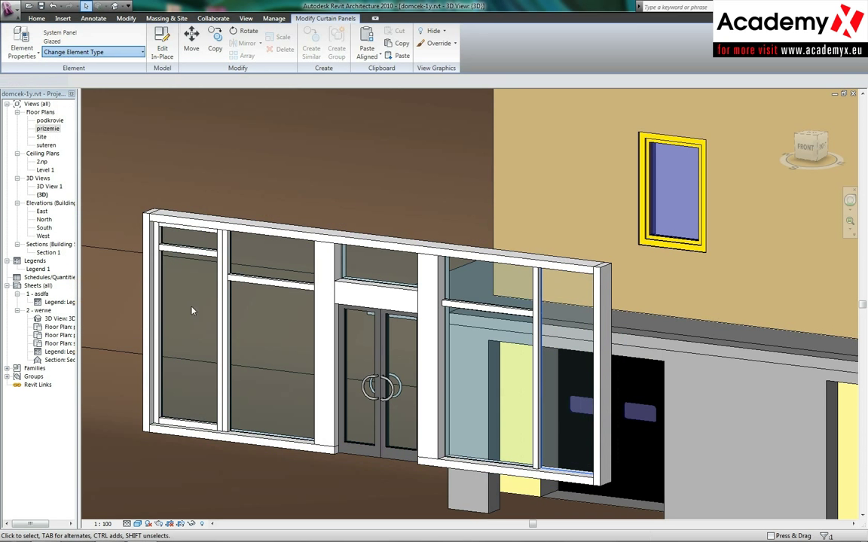
# - Change the narrow right panel to Curtain Wall : Curtain Wall and zoom in on it
pyautogui.click(458, 393)
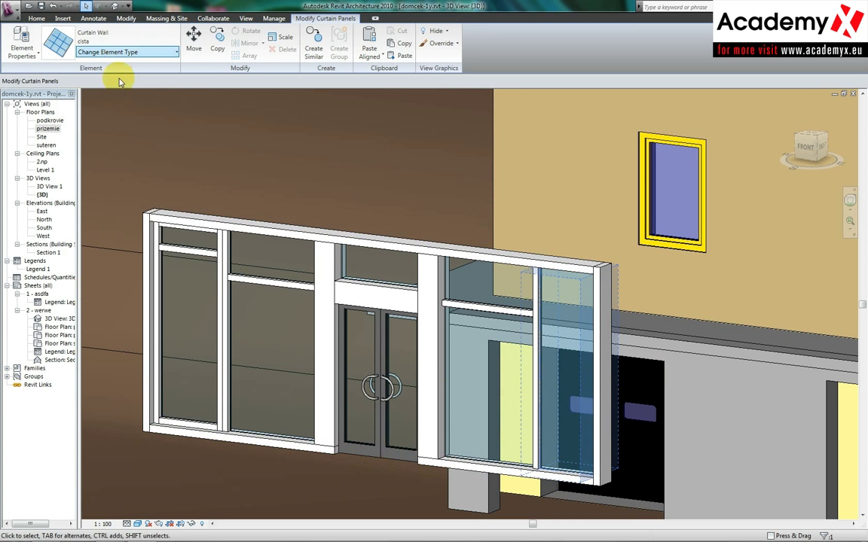
pyautogui.click(128, 52)
pyautogui.scroll(-1, 121, 173)
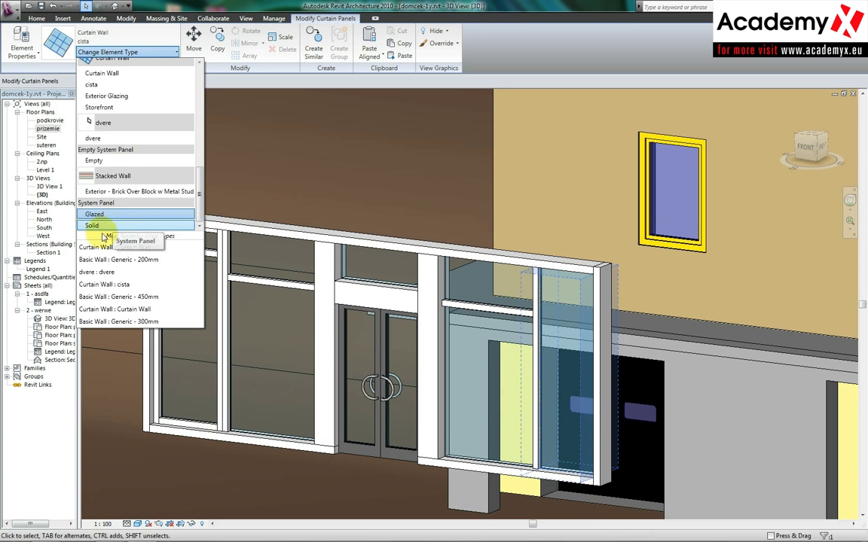
pyautogui.click(104, 75)
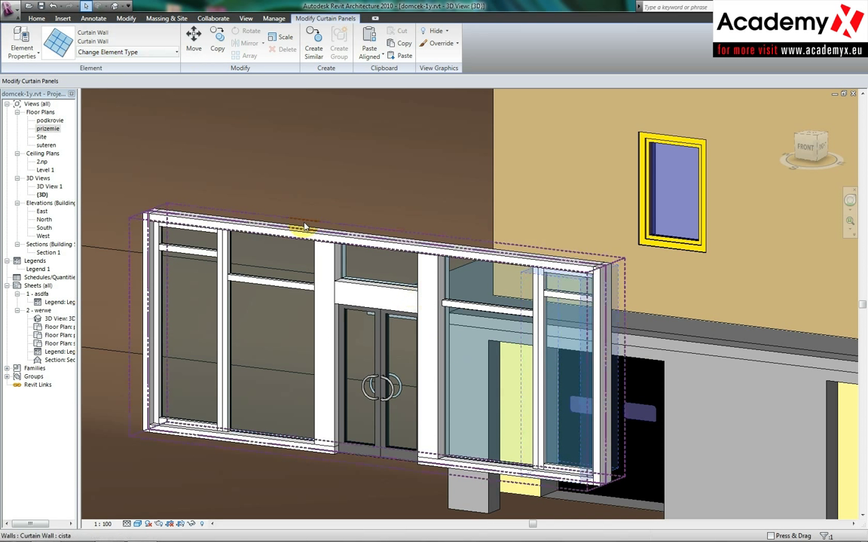
pyautogui.moveTo(305, 226)
pyautogui.keyDown('shift'); pyautogui.mouseDown(button='middle')
pyautogui.moveTo(581, 280)
pyautogui.moveTo(567, 350)
pyautogui.mouseUp(button='middle'); pyautogui.keyUp('shift')
pyautogui.click(562, 375)
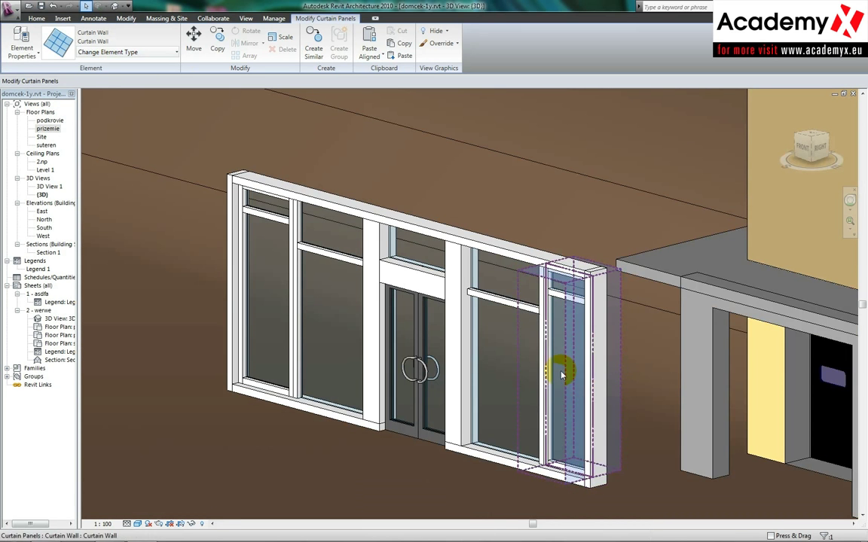
pyautogui.scroll(1, 554, 378)
pyautogui.scroll(1, 578, 377)
pyautogui.scroll(1, 528, 343)
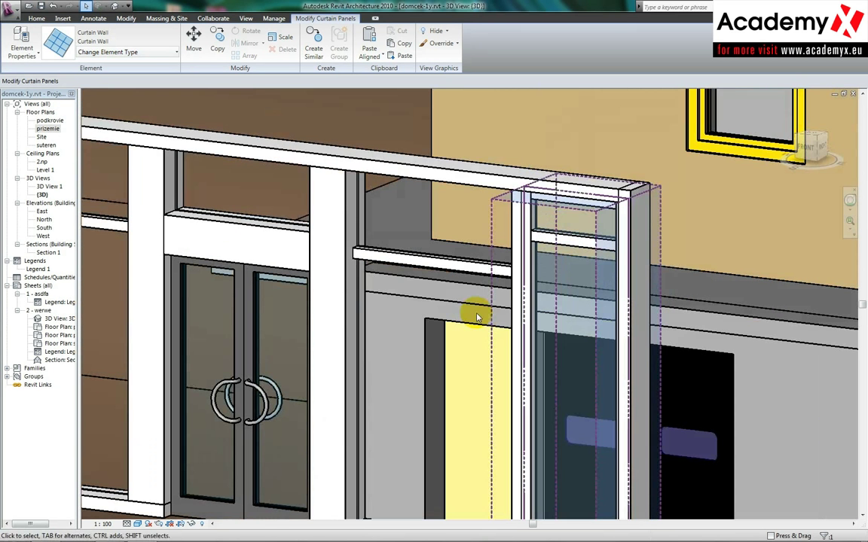
pyautogui.click(36, 18)
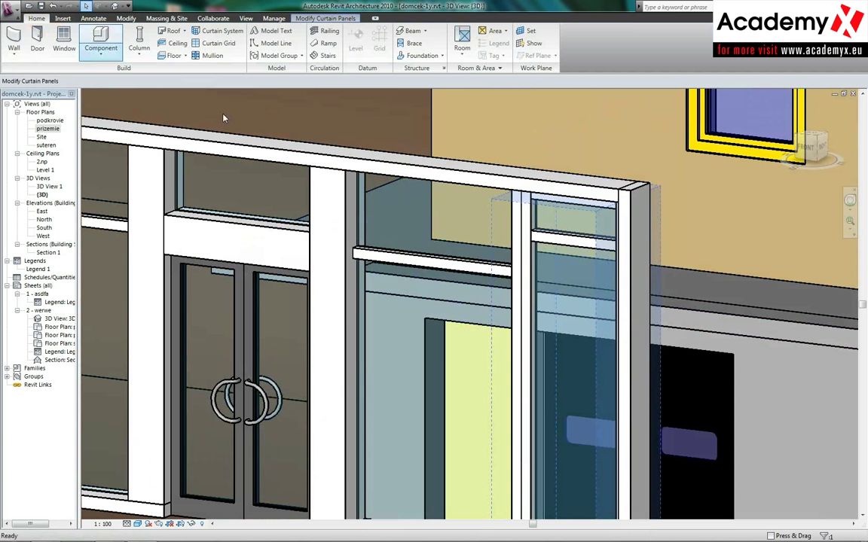
# - Place horizontal curtain grid lines across the right nested panel and mid-height on the left one
pyautogui.click(215, 43)
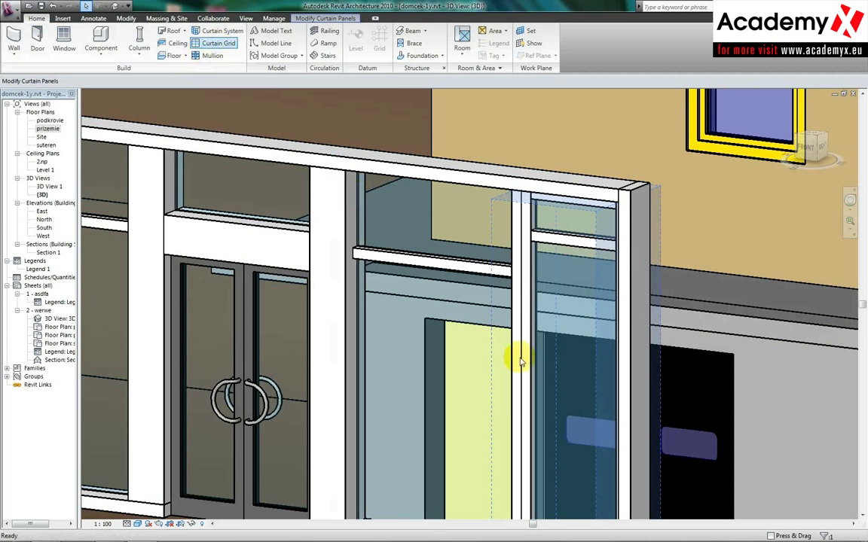
pyautogui.click(534, 405)
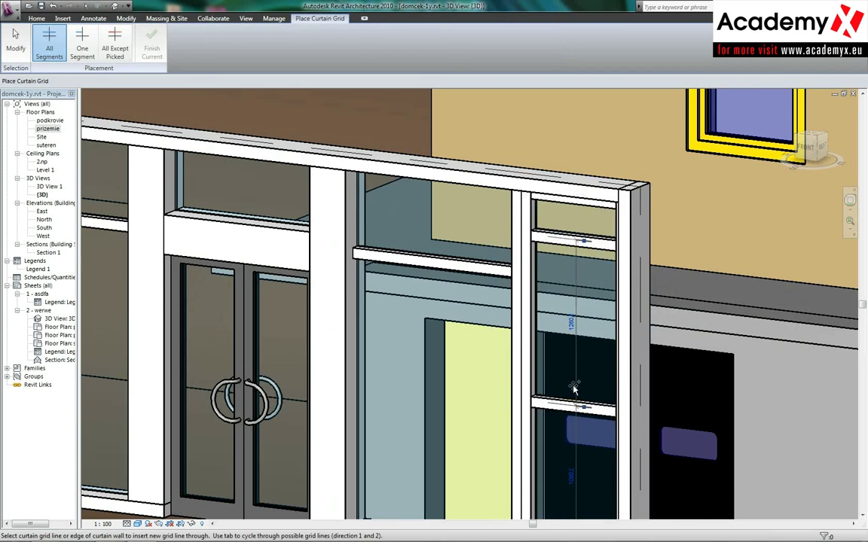
pyautogui.scroll(-2, 538, 405)
pyautogui.scroll(-1, 546, 384)
pyautogui.scroll(-1, 553, 371)
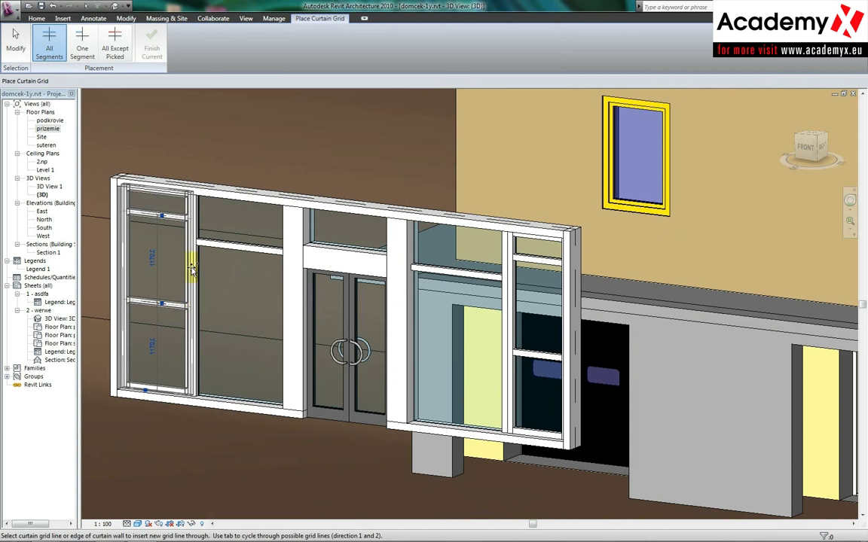
pyautogui.click(188, 302)
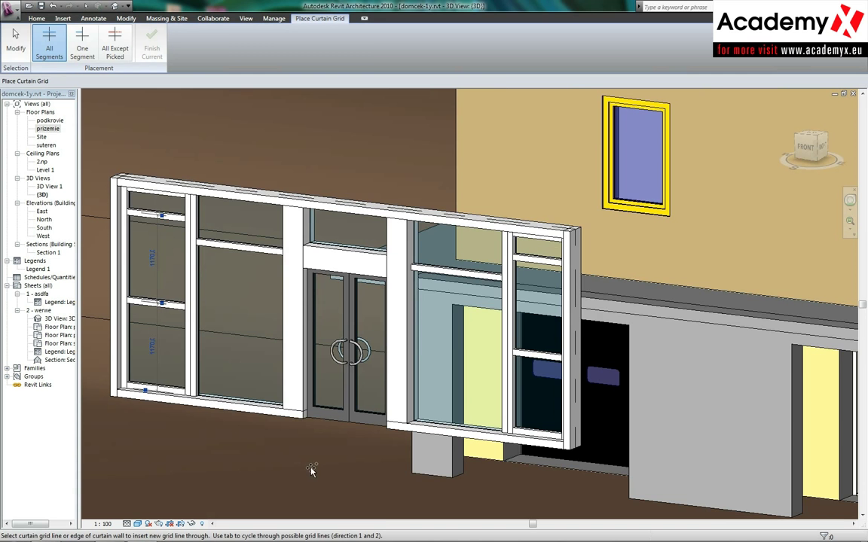
pyautogui.scroll(-3, 313, 465)
pyautogui.moveTo(333, 412)
pyautogui.keyDown('shift'); pyautogui.mouseDown(button='middle')
pyautogui.moveTo(327, 509)
pyautogui.moveTo(325, 490)
pyautogui.mouseUp(button='middle'); pyautogui.keyUp('shift')
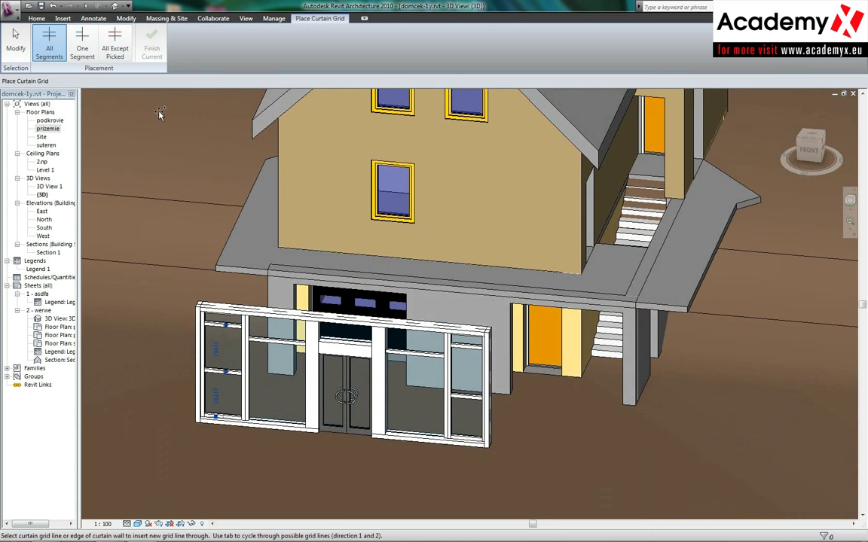
pyautogui.click(15, 39)
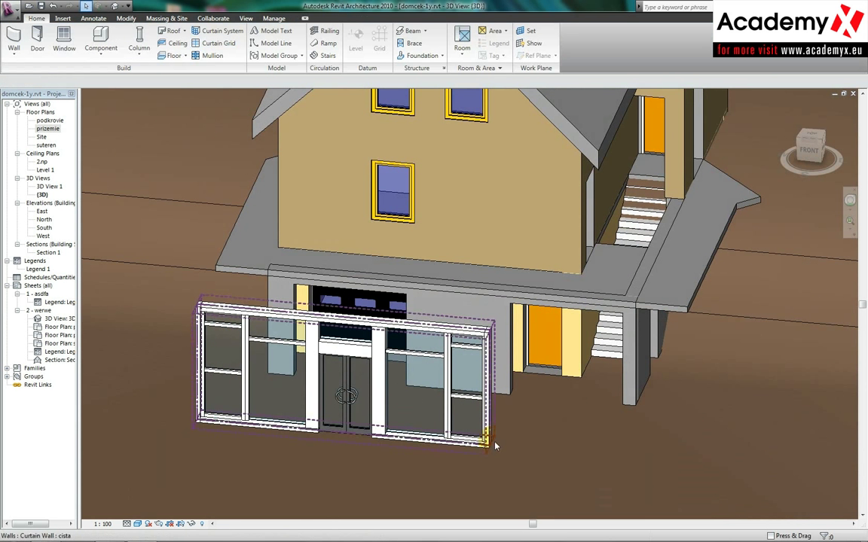
# - Draw a new curtain wall with WA from two ground points in front of the storefront
pyautogui.click(495, 445)
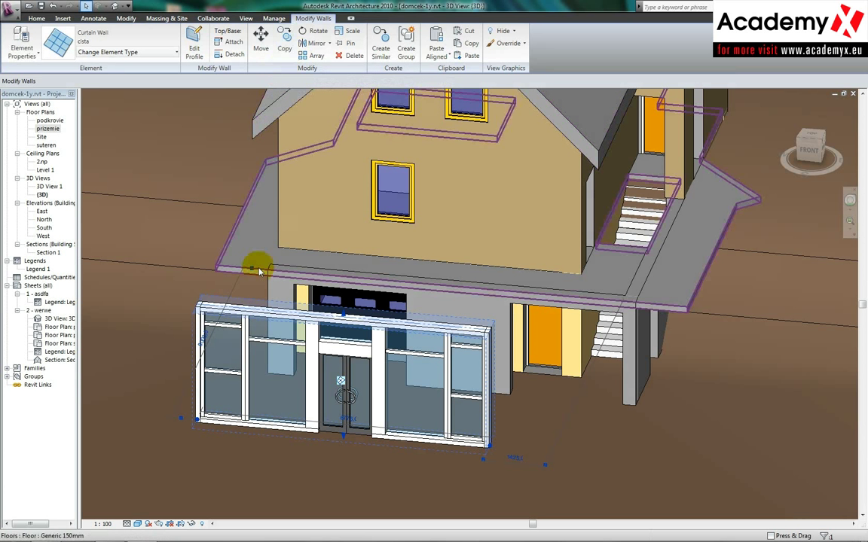
pyautogui.press('Escape')
pyautogui.press('w')
pyautogui.press('a')
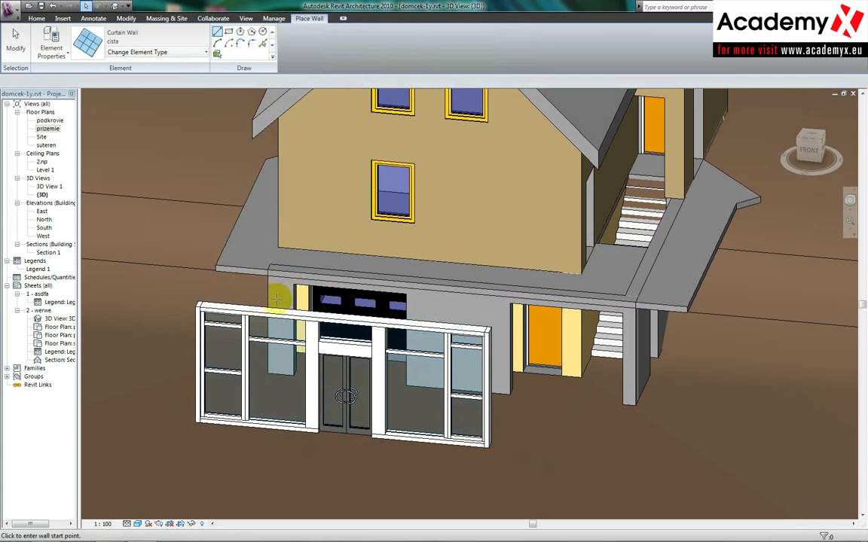
pyautogui.scroll(-3, 276, 299)
pyautogui.click(275, 260)
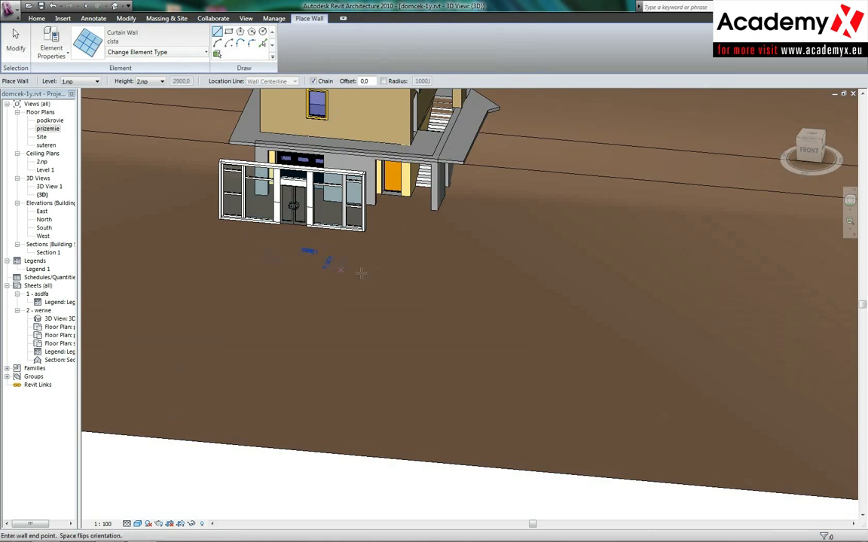
pyautogui.click(392, 269)
pyautogui.scroll(2, 317, 272)
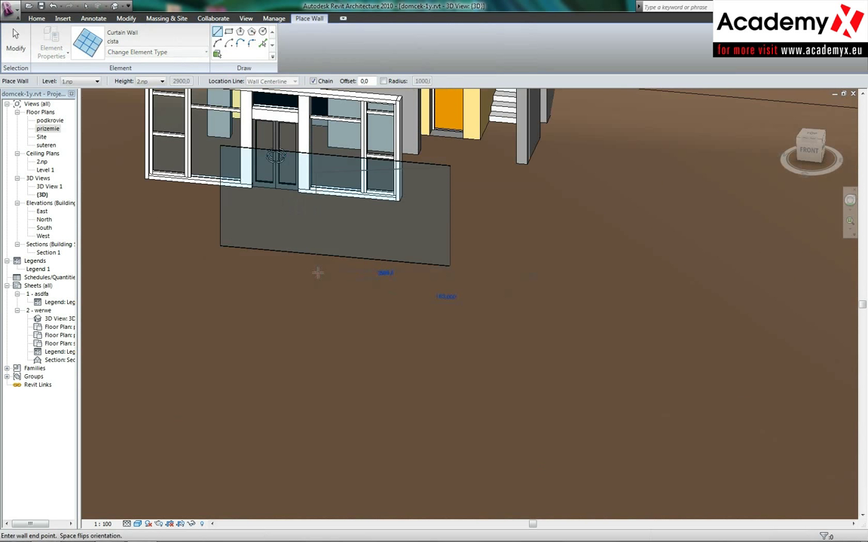
pyautogui.press('Escape')
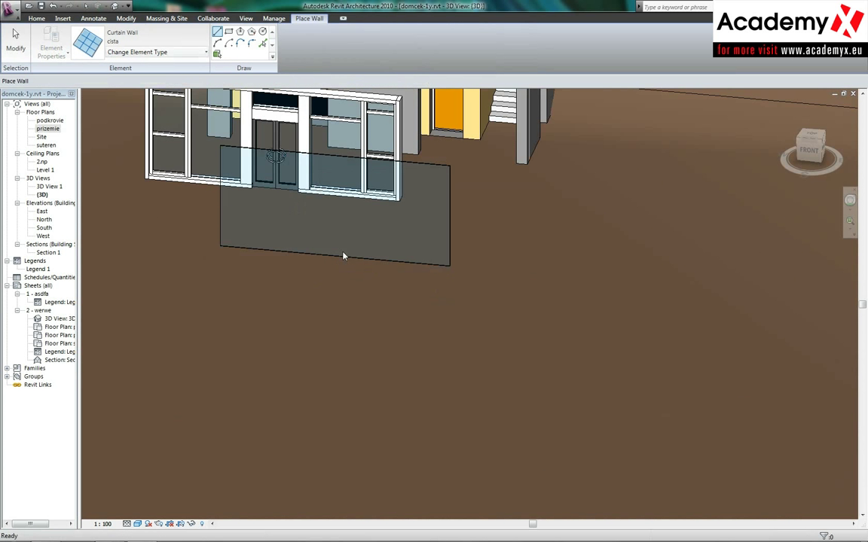
pyautogui.scroll(2, 343, 201)
pyautogui.press('Escape')
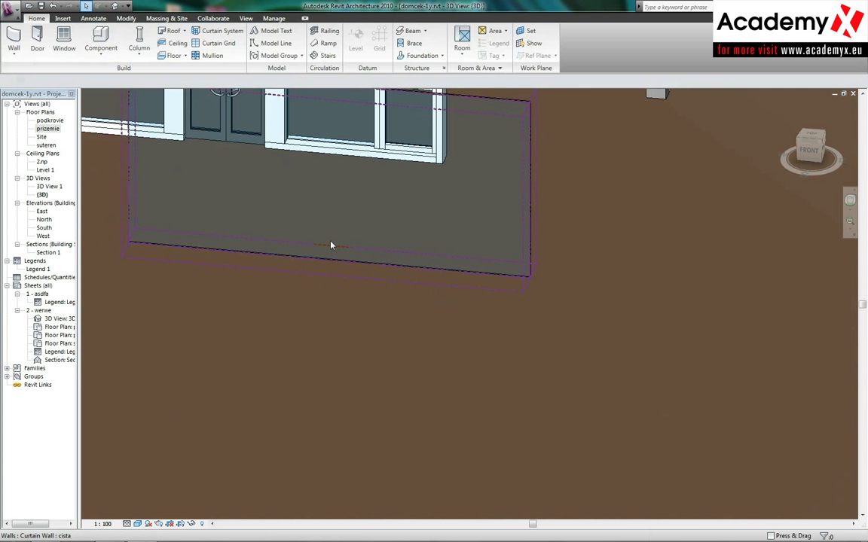
# - Open the new wall's outline for editing, then leave it unchanged
pyautogui.click(333, 245)
pyautogui.moveTo(400, 360); pyautogui.dragTo(472, 474, button='middle')
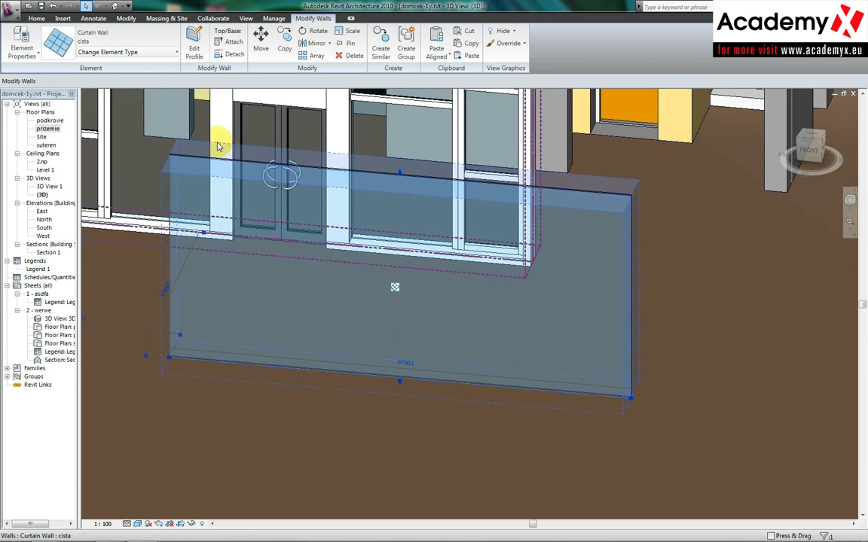
pyautogui.click(198, 55)
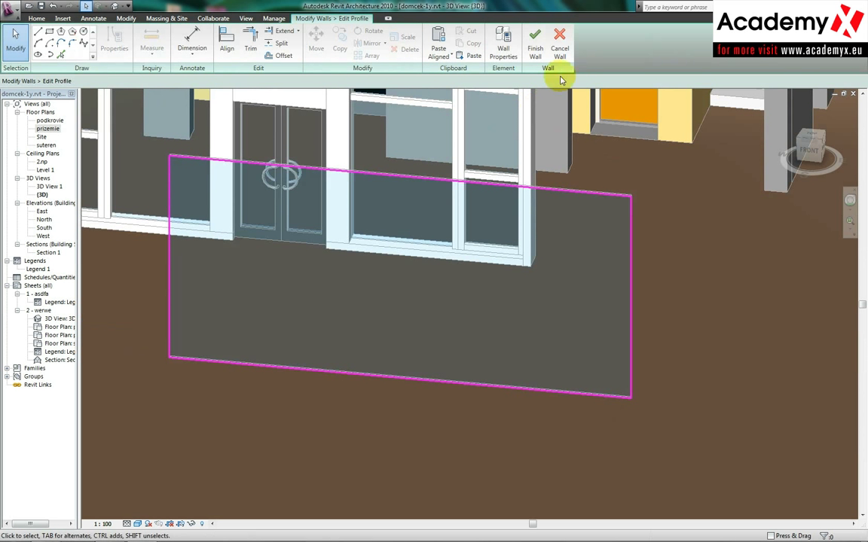
pyautogui.click(558, 47)
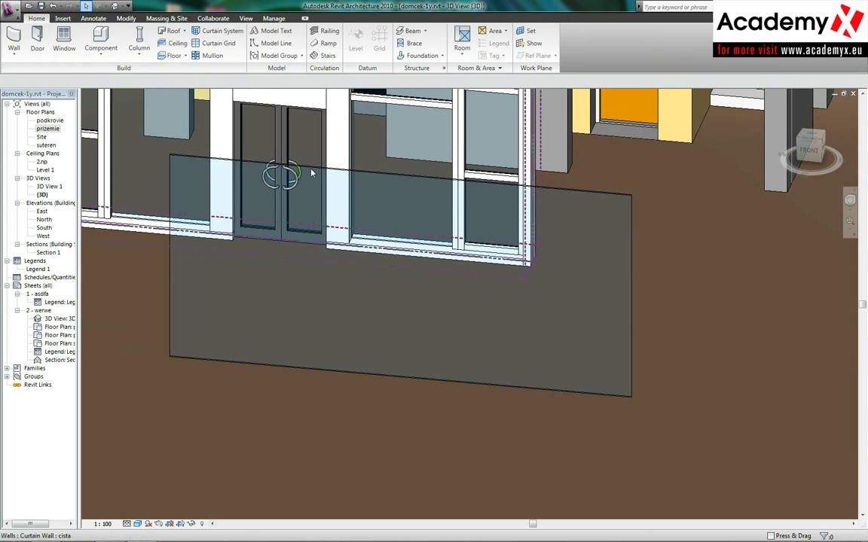
# - Add six vertical curtain grid lines along the new wall's bottom edge, halving panels successively
pyautogui.click(217, 42)
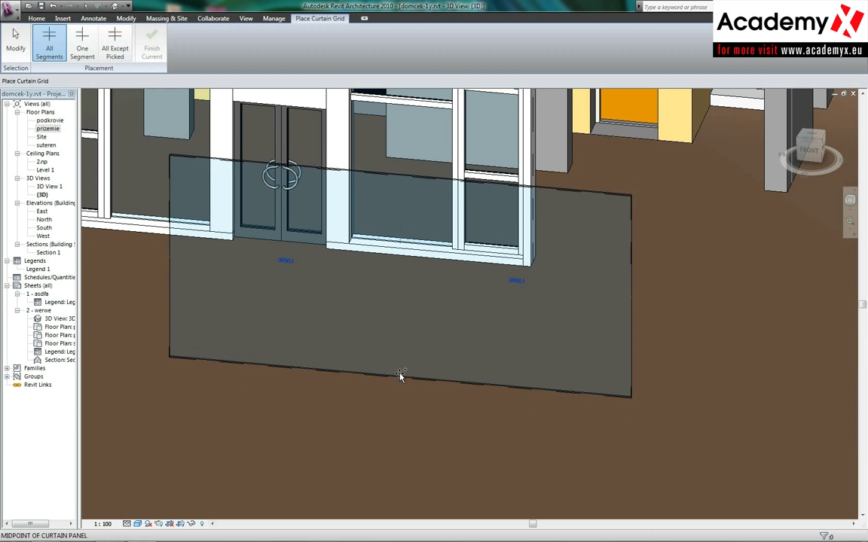
pyautogui.click(400, 376)
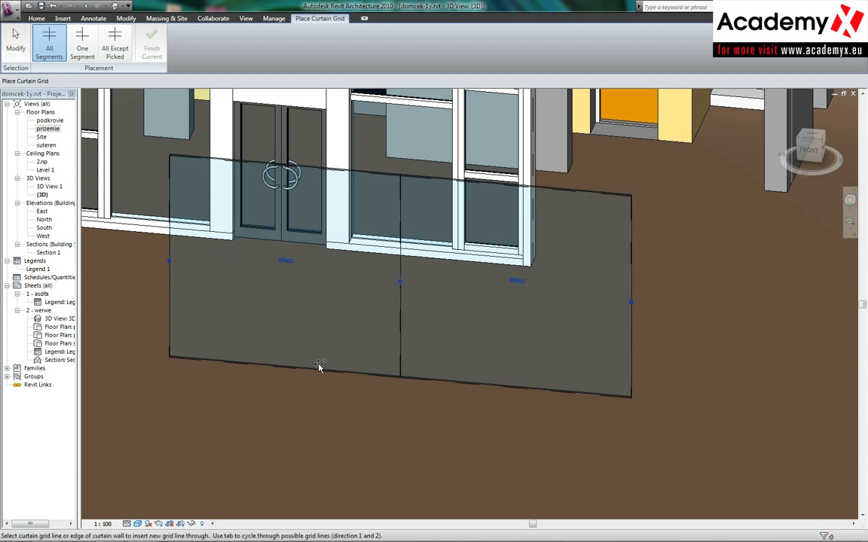
pyautogui.click(273, 367)
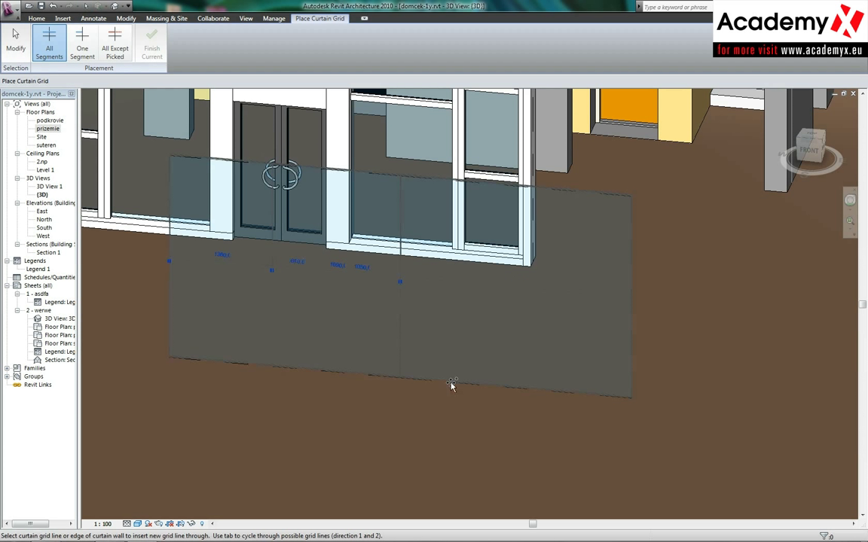
pyautogui.click(521, 388)
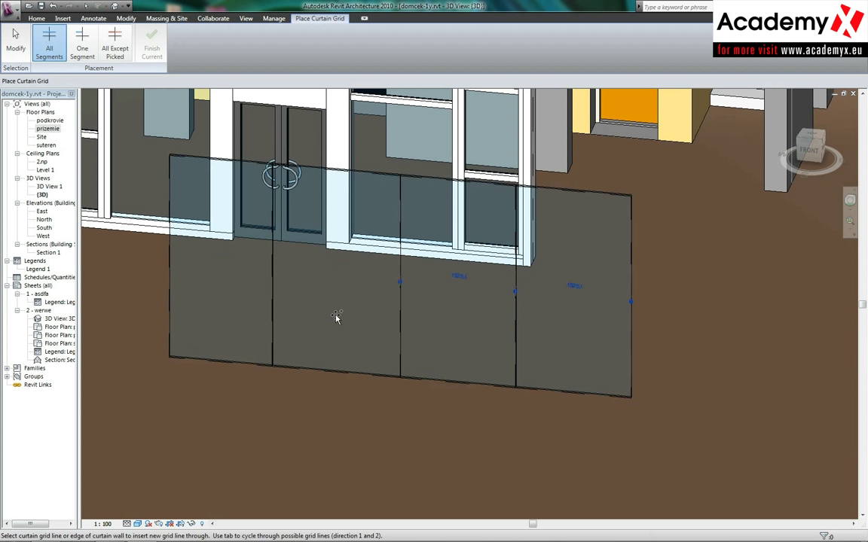
pyautogui.click(340, 372)
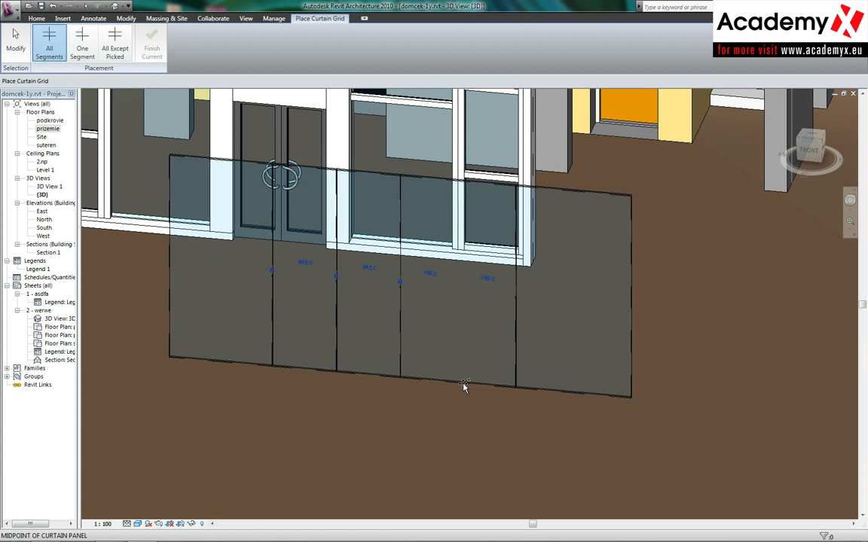
pyautogui.click(577, 395)
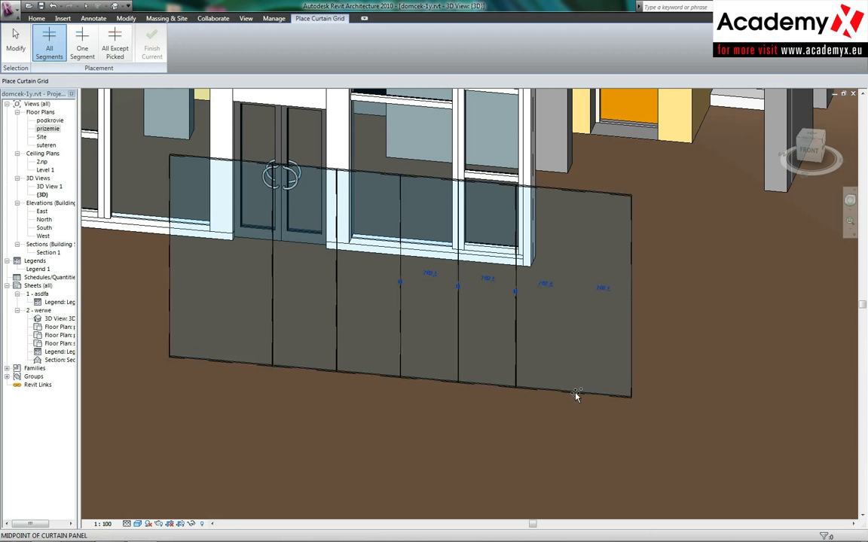
pyautogui.click(220, 361)
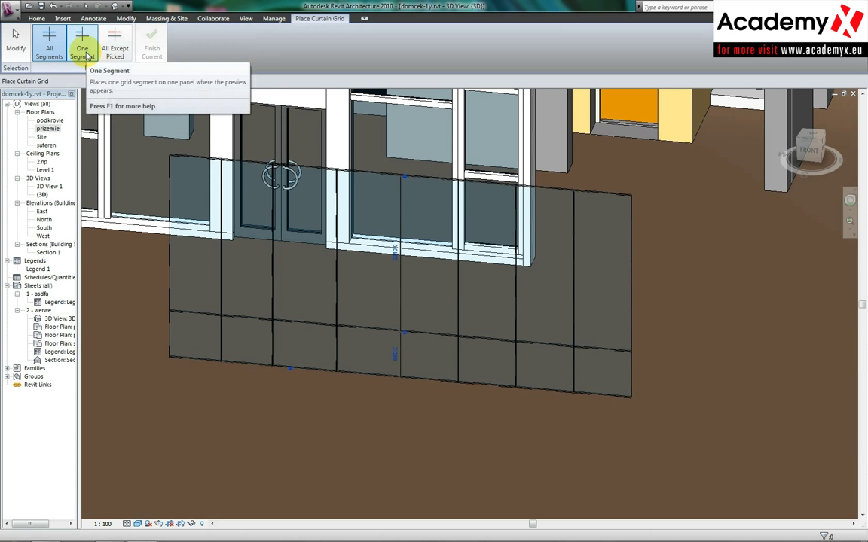
# - Using All Except Picked, add a horizontal grid line with two segments excluded
pyautogui.click(115, 45)
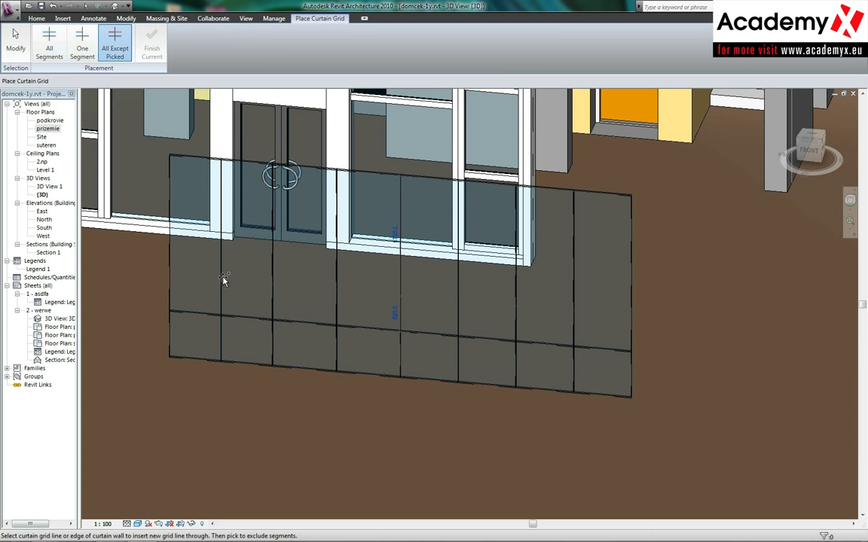
pyautogui.click(223, 280)
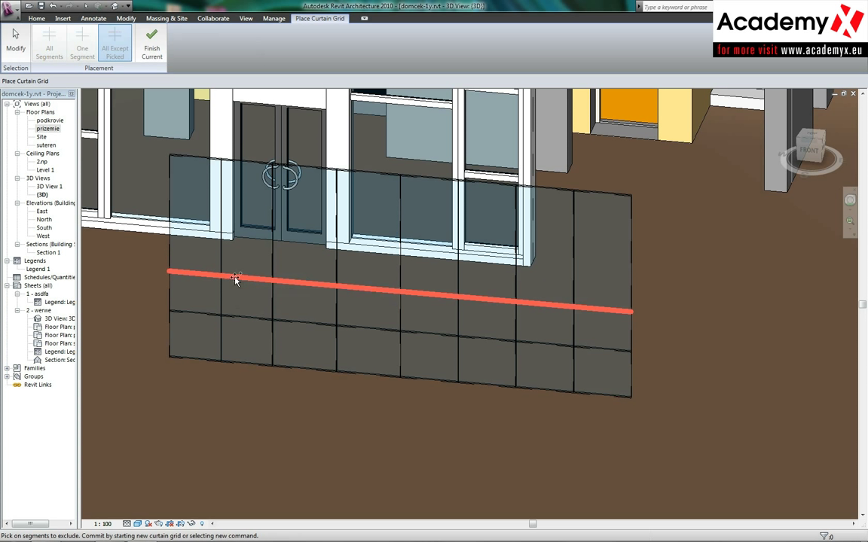
pyautogui.click(351, 290)
pyautogui.click(598, 311)
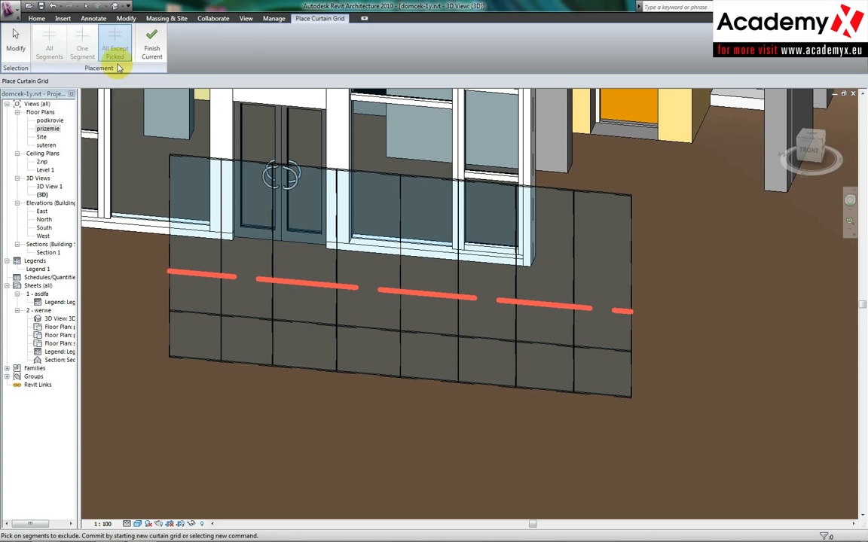
pyautogui.click(245, 189)
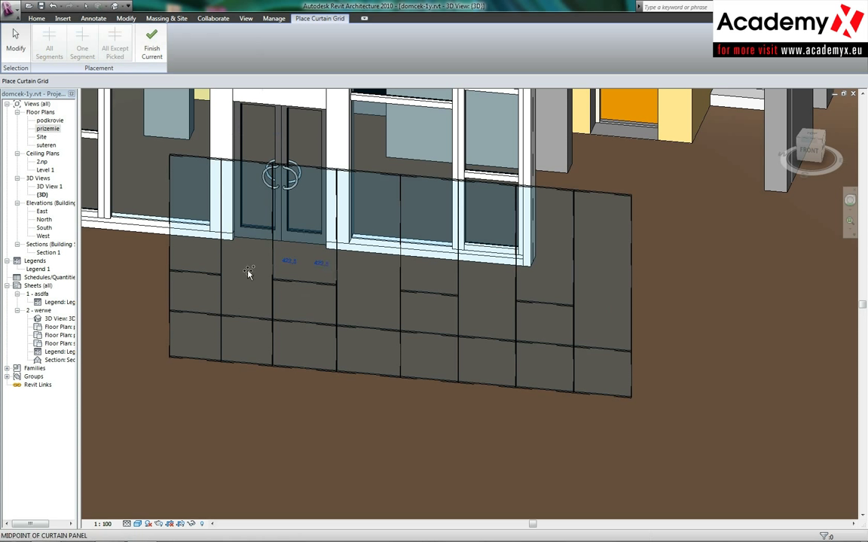
# - Add a higher horizontal grid line with three segments excluded, accepting the overlap warning
pyautogui.click(224, 237)
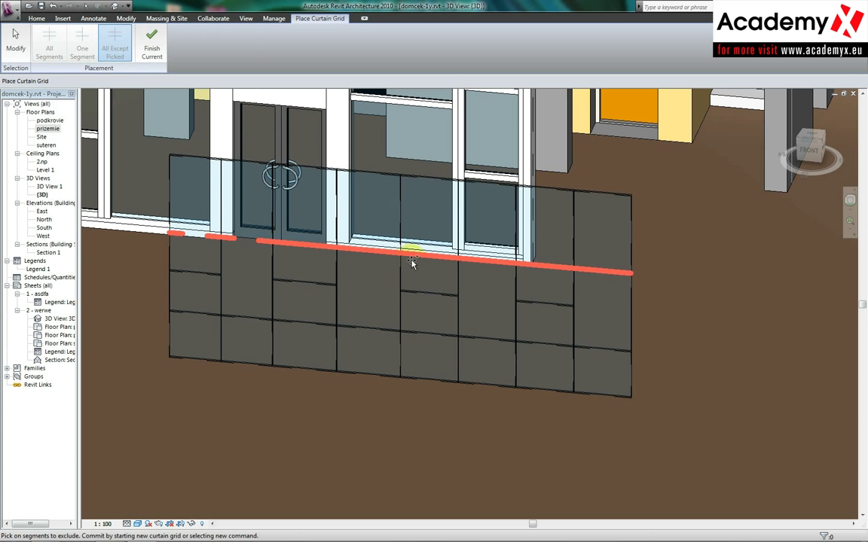
pyautogui.click(194, 236)
pyautogui.click(246, 241)
pyautogui.click(298, 249)
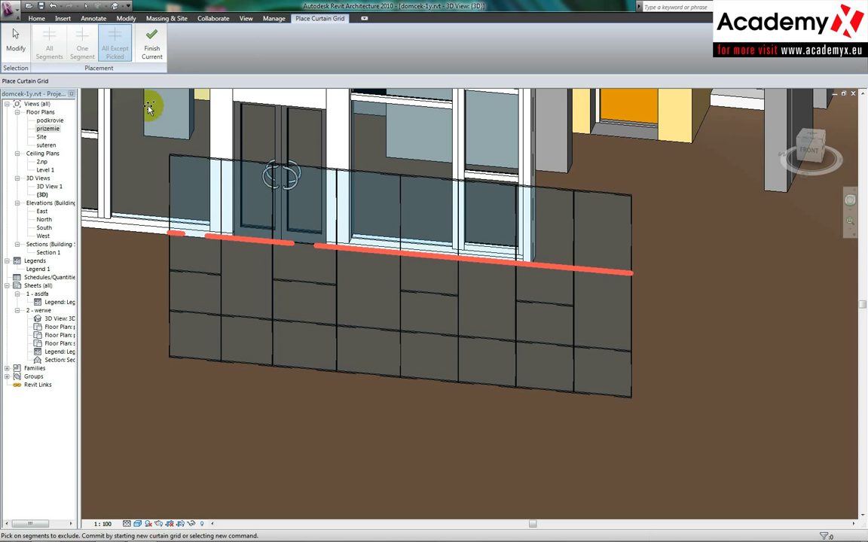
pyautogui.click(433, 260)
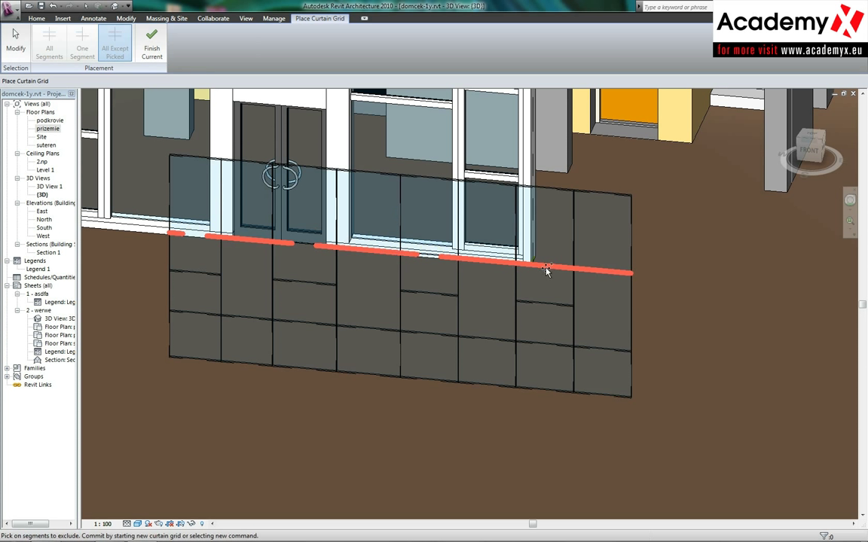
pyautogui.click(544, 269)
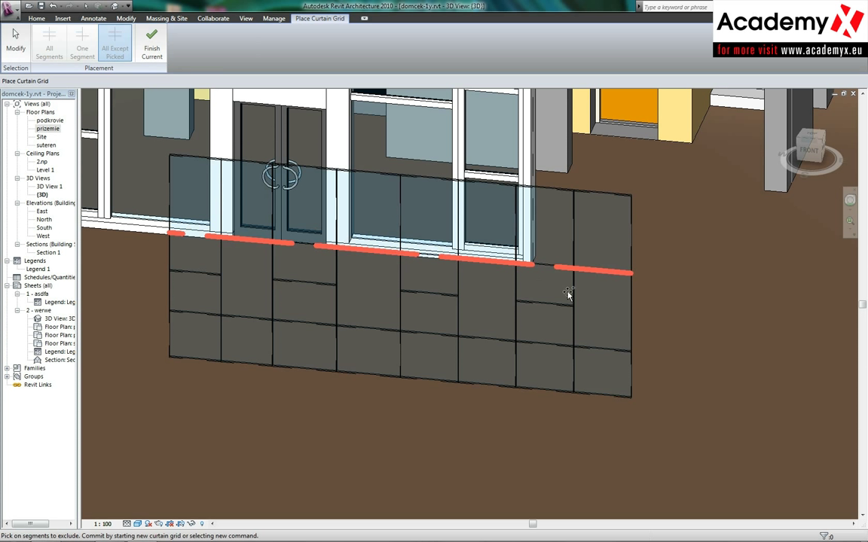
pyautogui.click(693, 345)
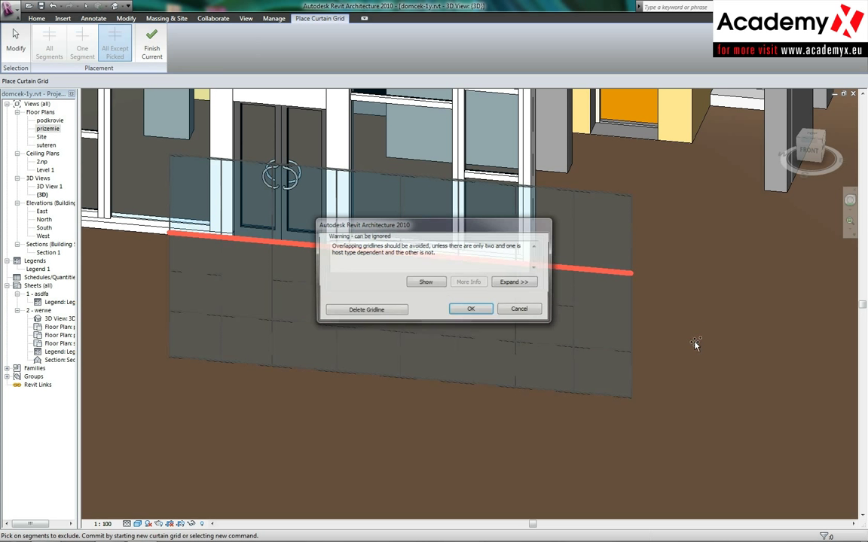
pyautogui.click(471, 310)
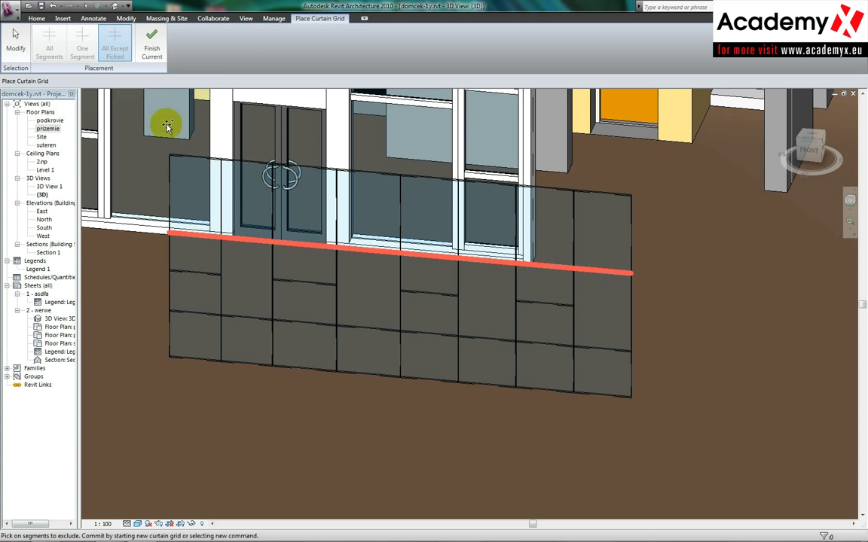
pyautogui.click(148, 50)
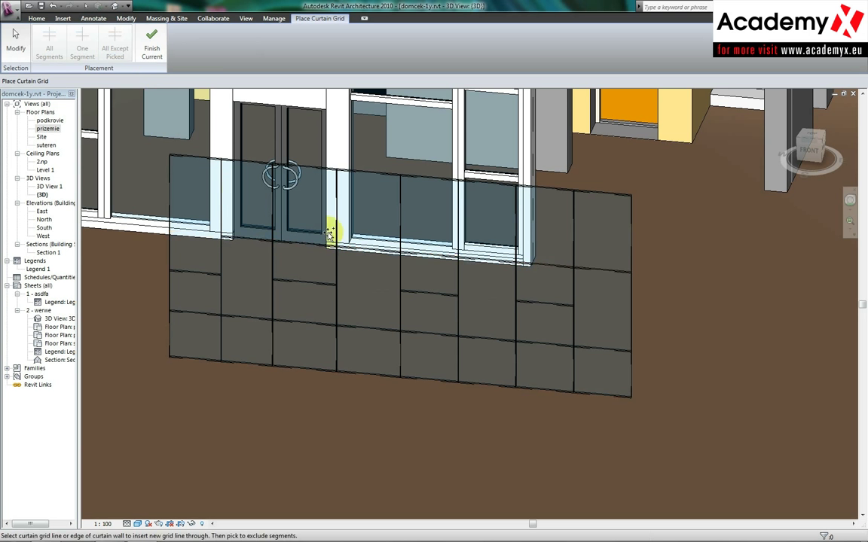
# - Place a horizontal grid line across the lower curtain wall's panels
pyautogui.scroll(2, 310, 246)
pyautogui.scroll(-2, 391, 272)
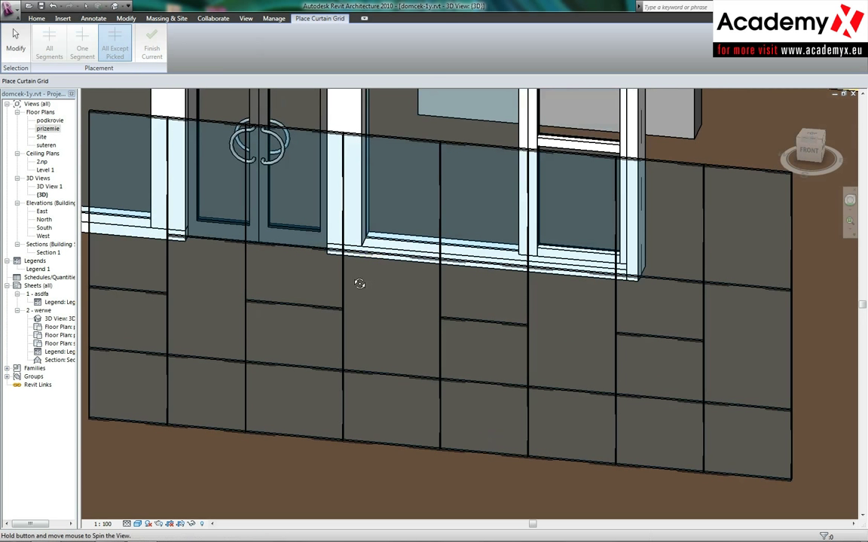
pyautogui.scroll(3, 345, 285)
pyautogui.scroll(2, 333, 291)
pyautogui.scroll(2, 492, 262)
pyautogui.moveTo(493, 261); pyautogui.dragTo(392, 315, button='middle')
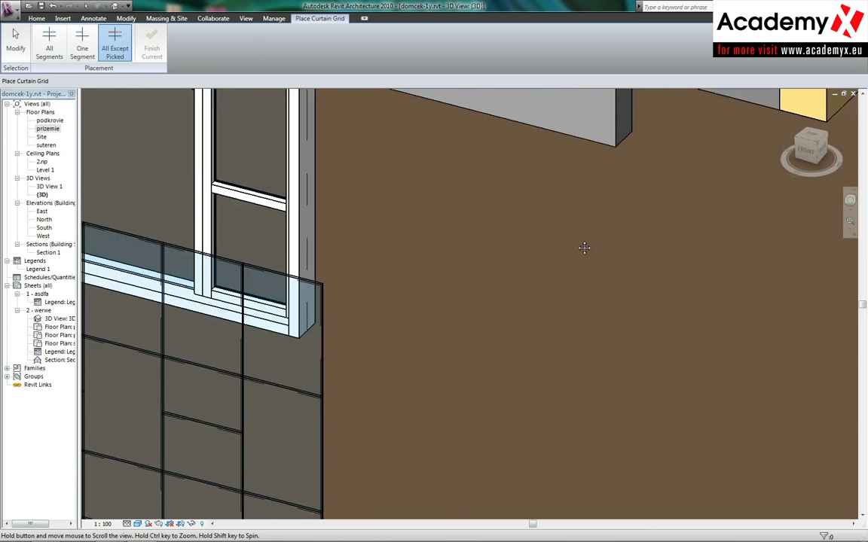
pyautogui.scroll(-2, 392, 315)
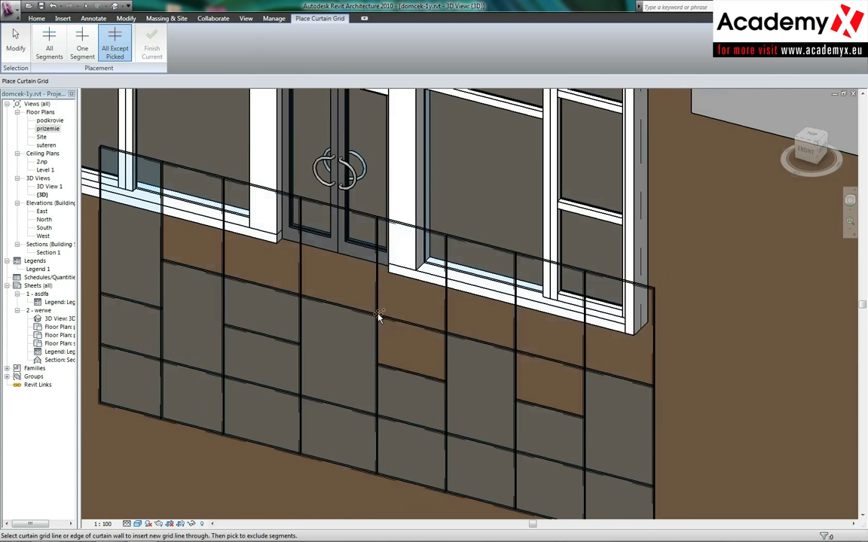
pyautogui.scroll(-1, 378, 316)
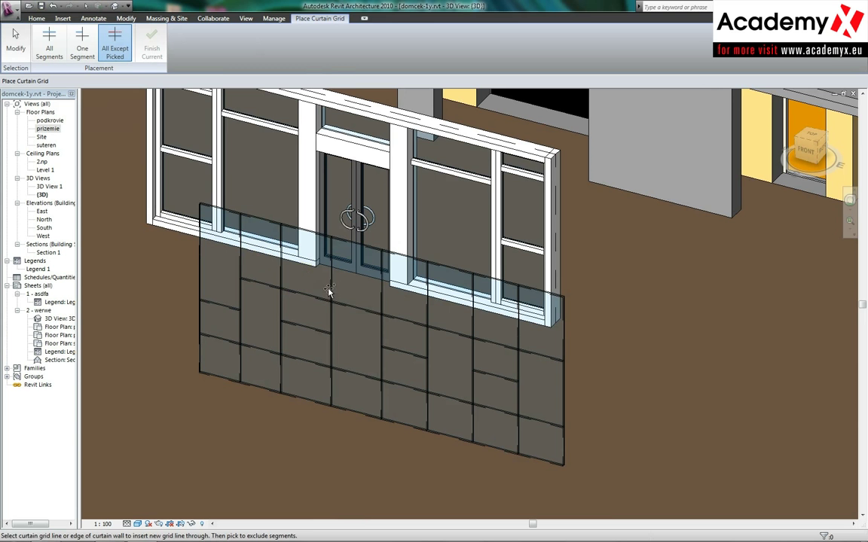
pyautogui.moveTo(330, 237)
pyautogui.keyDown('shift'); pyautogui.mouseDown(button='middle')
pyautogui.moveTo(405, 327)
pyautogui.moveTo(258, 306)
pyautogui.mouseUp(button='middle'); pyautogui.keyUp('shift')
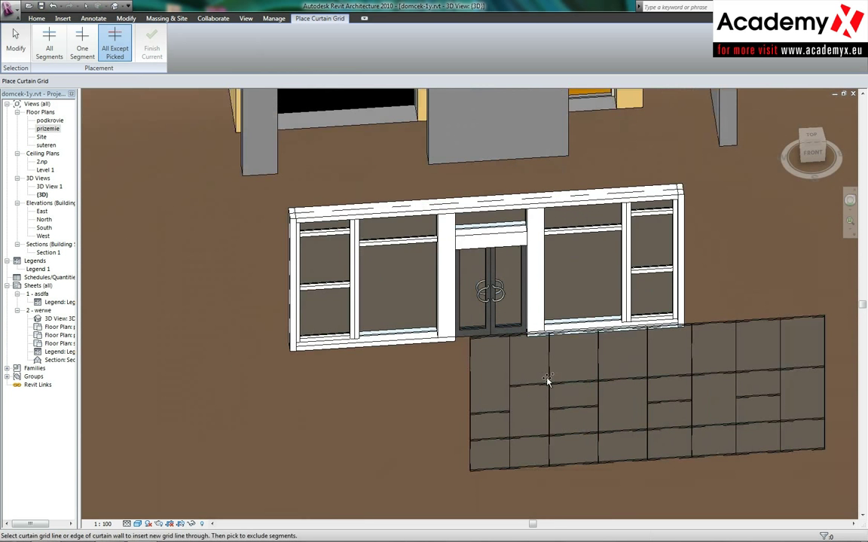
pyautogui.scroll(2, 540, 399)
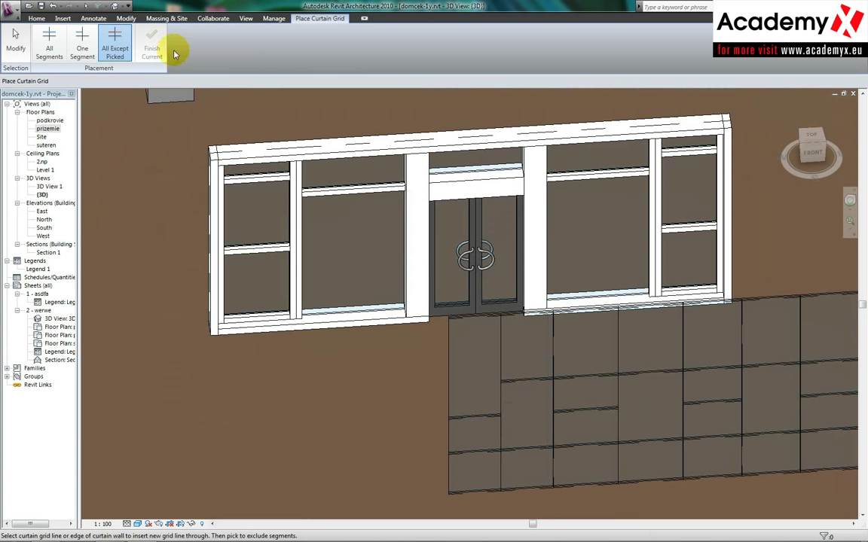
pyautogui.click(512, 349)
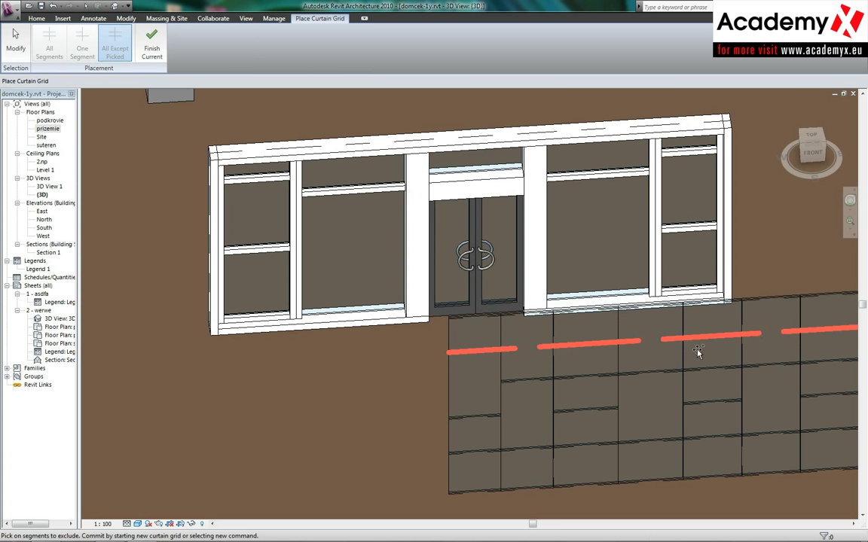
# - Re-include the excluded grid segments, dismiss the overlap warning, commit, and select the new grid line
pyautogui.moveTo(698, 353); pyautogui.dragTo(548, 325, button='middle')
pyautogui.click(610, 328)
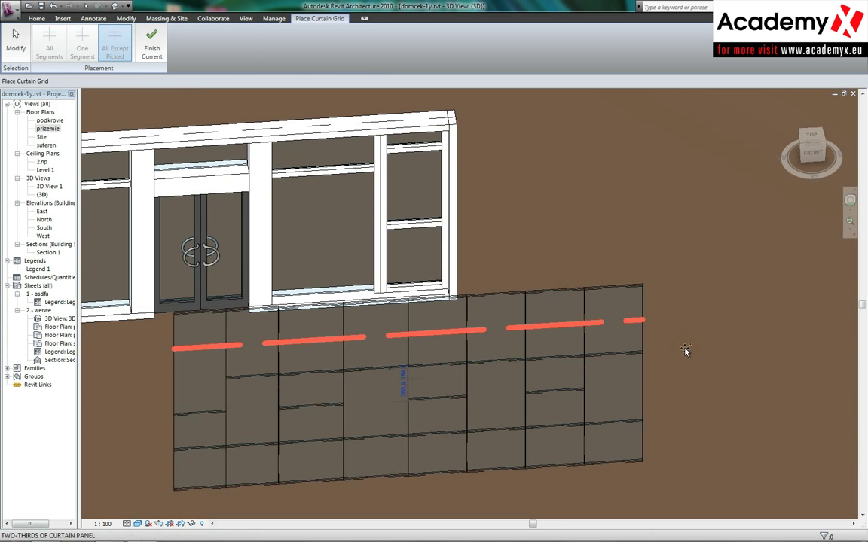
pyautogui.click(612, 382)
pyautogui.click(474, 310)
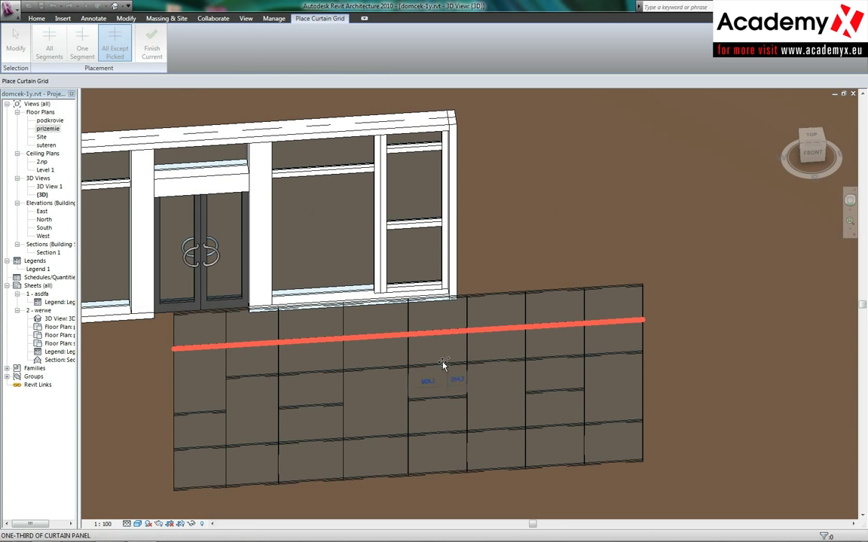
pyautogui.click(146, 42)
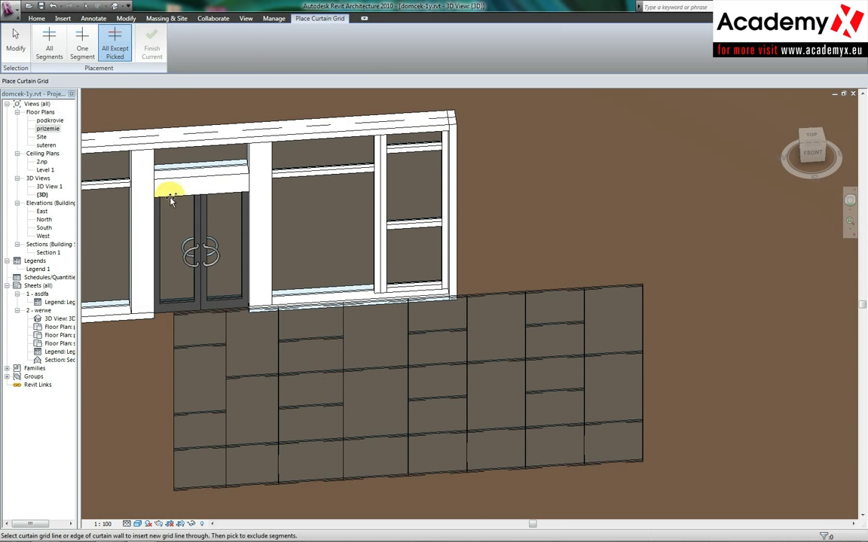
pyautogui.press('Escape')
pyautogui.click(204, 377)
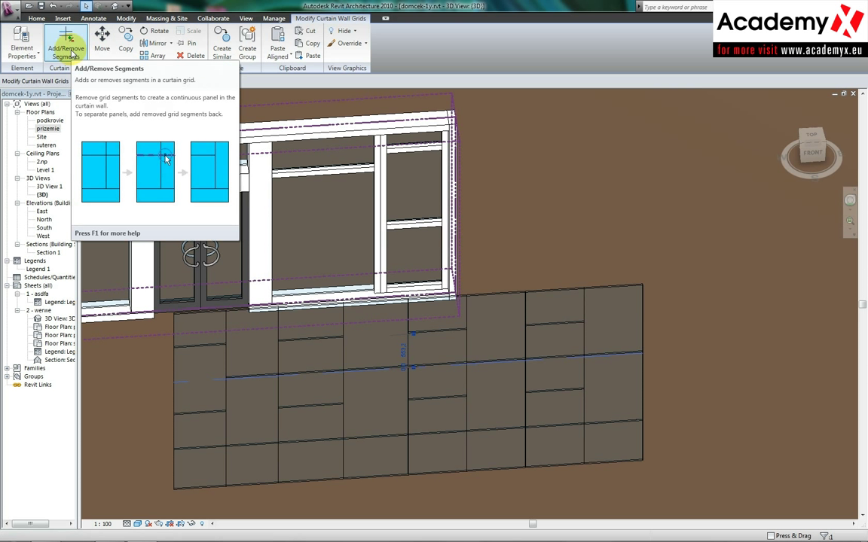
# - Remove the first overlapping grid line with Add/Remove Segments and Delete Gridline
pyautogui.click(74, 54)
pyautogui.click(339, 380)
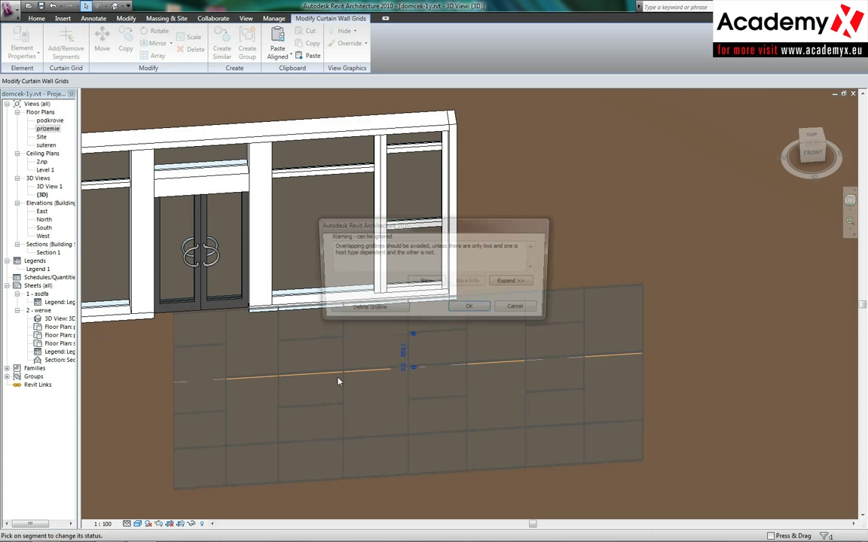
pyautogui.click(365, 310)
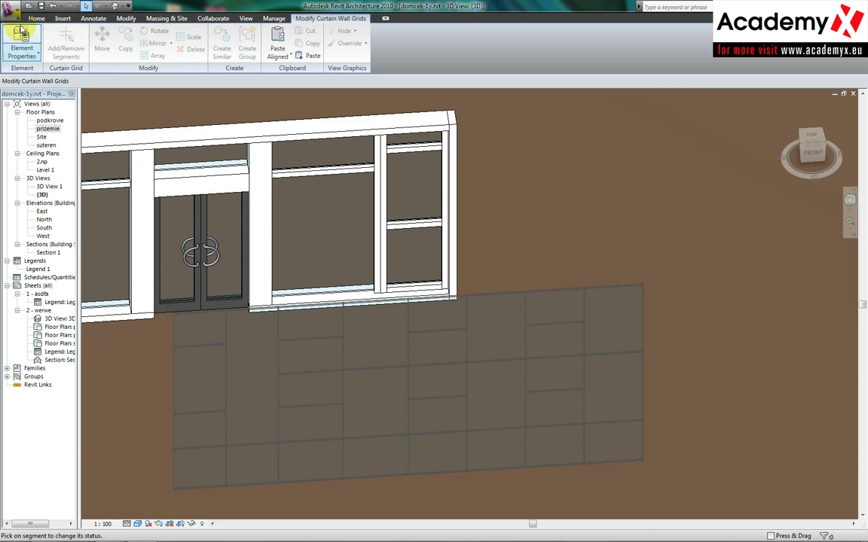
pyautogui.click(85, 6)
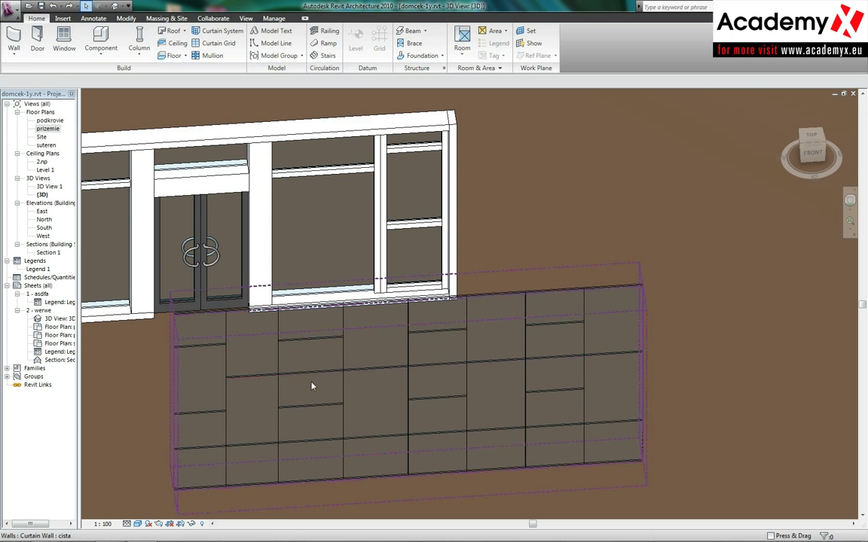
# - Delete the remaining overlapping grid line, then reselect a horizontal grid line
pyautogui.click(380, 407)
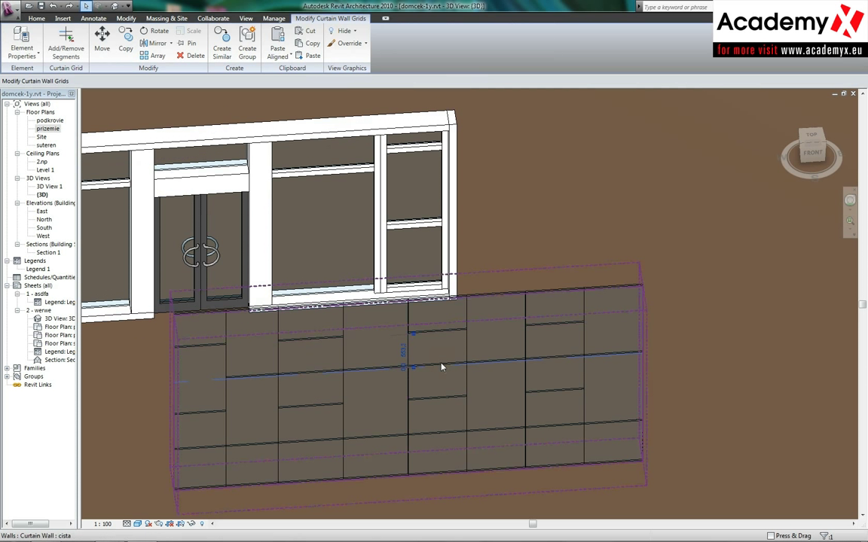
pyautogui.click(66, 40)
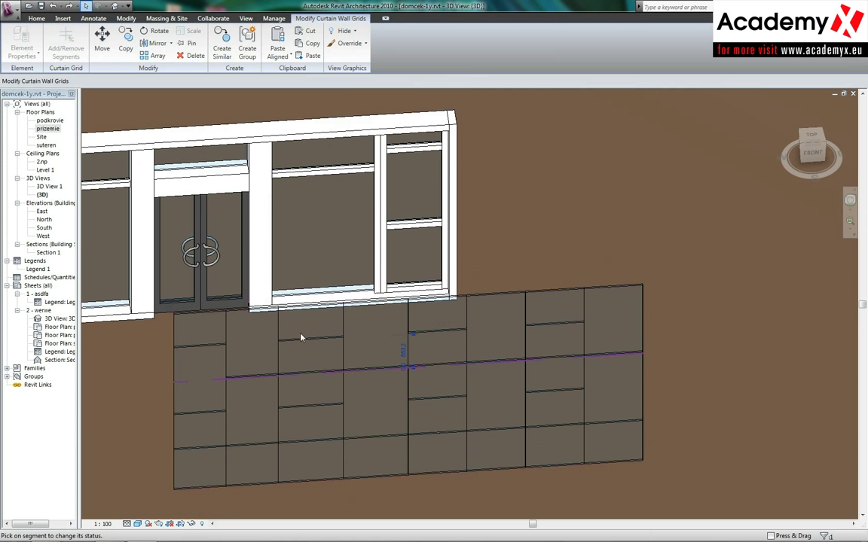
pyautogui.click(312, 378)
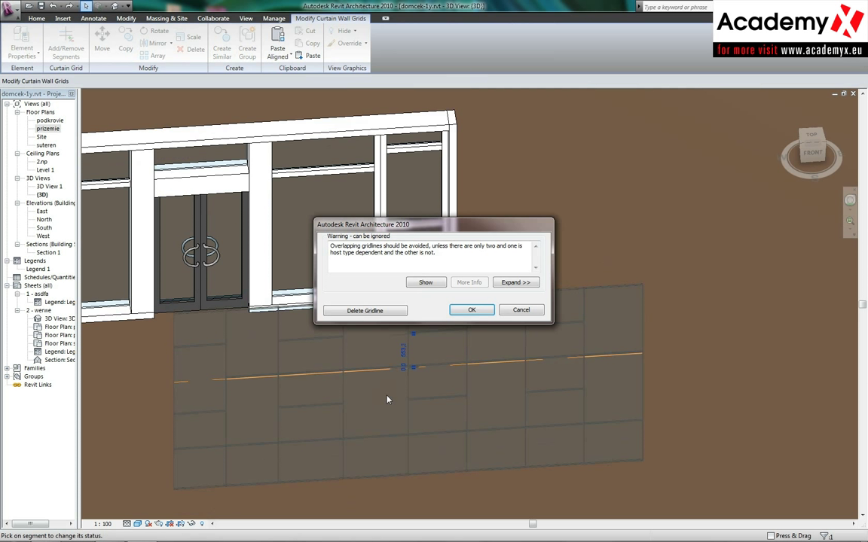
pyautogui.click(391, 312)
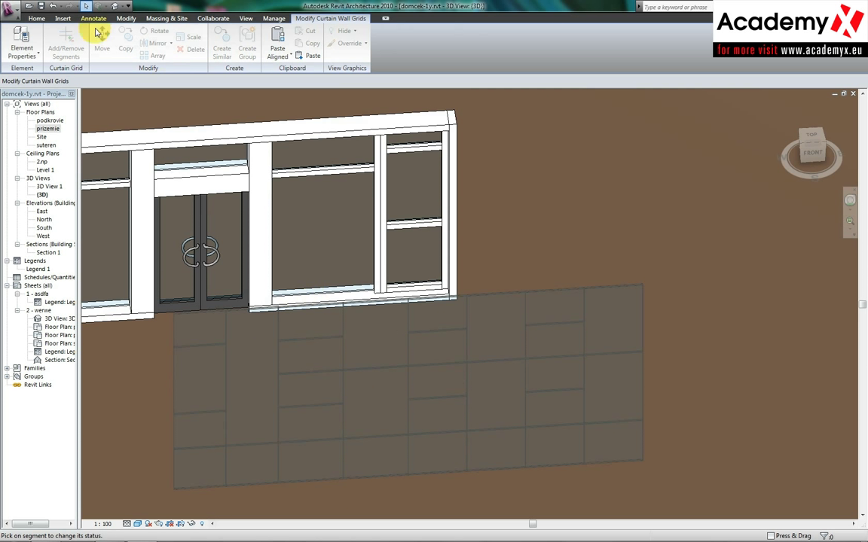
pyautogui.press('Escape')
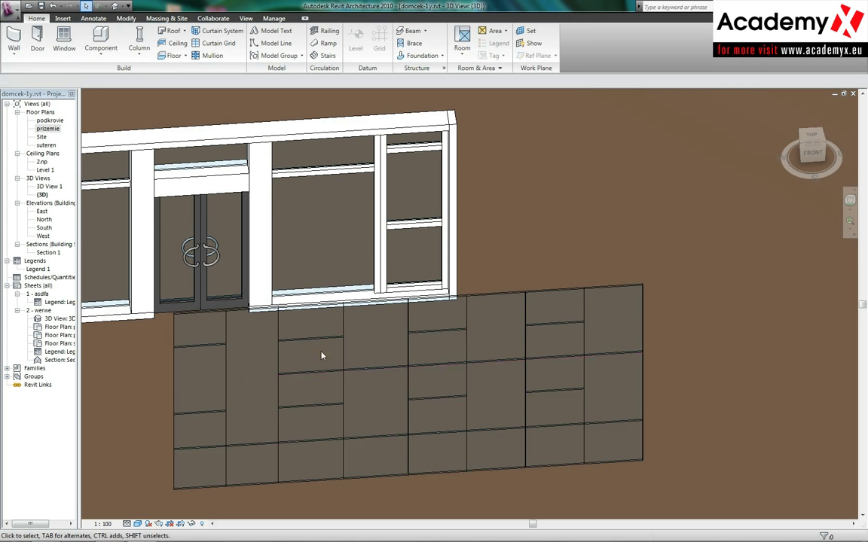
pyautogui.click(257, 381)
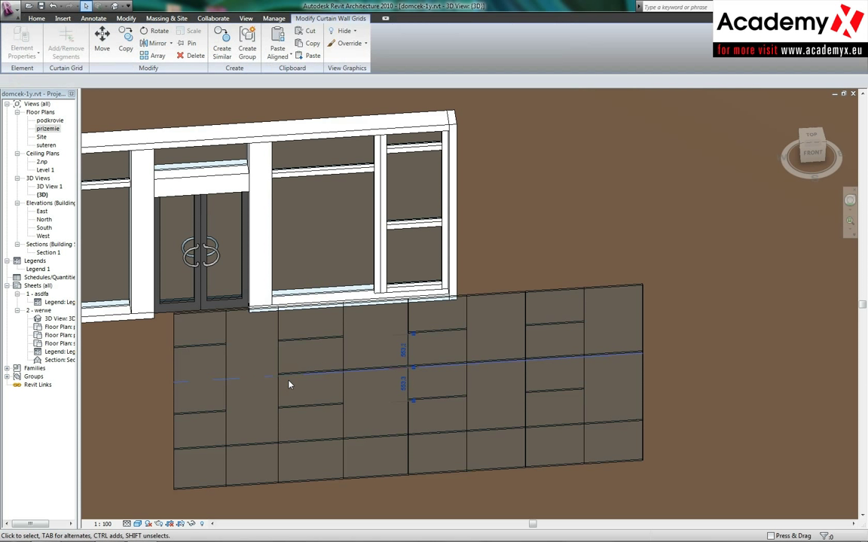
pyautogui.press('Escape')
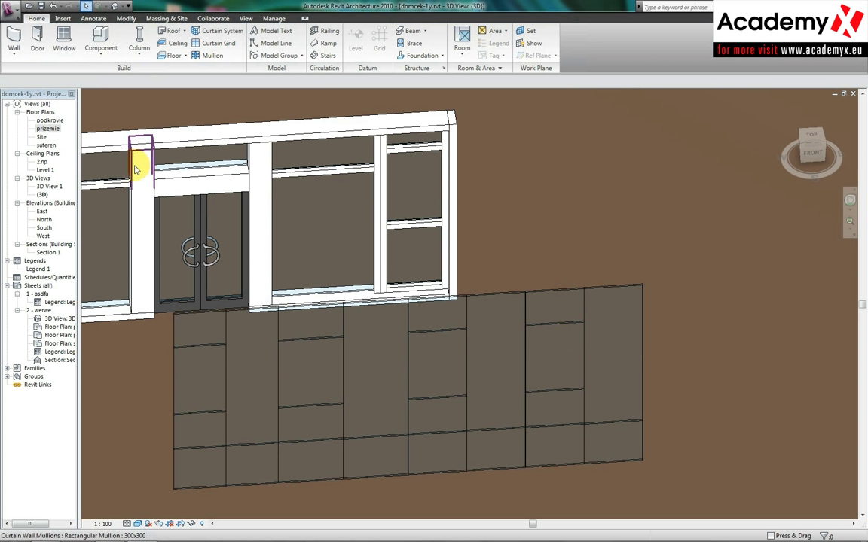
pyautogui.click(89, 80)
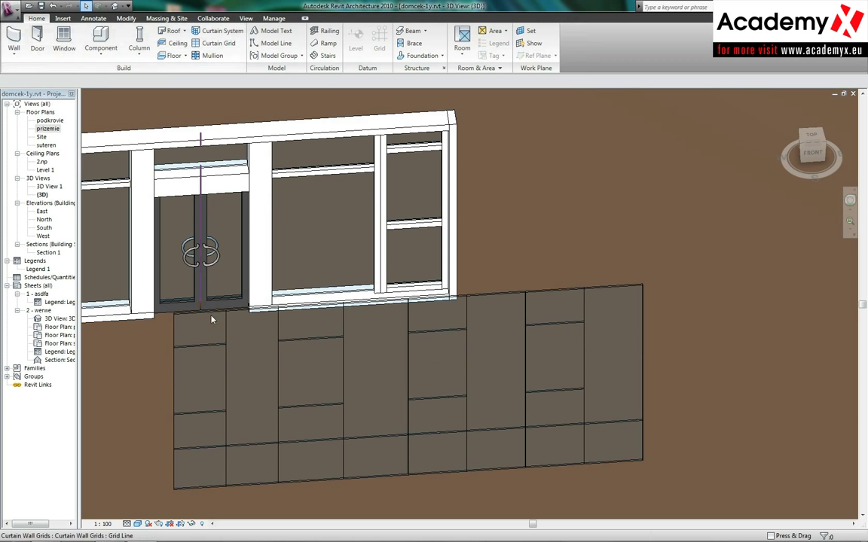
pyautogui.click(249, 348)
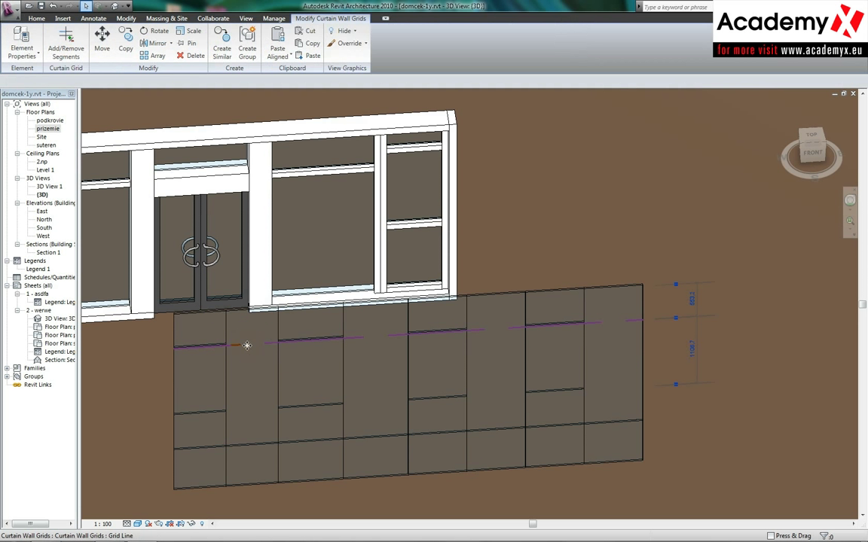
# - Use CG to add a full-length mid-height horizontal grid line to the lower wall and commit it
pyautogui.press('c')
pyautogui.press('g')
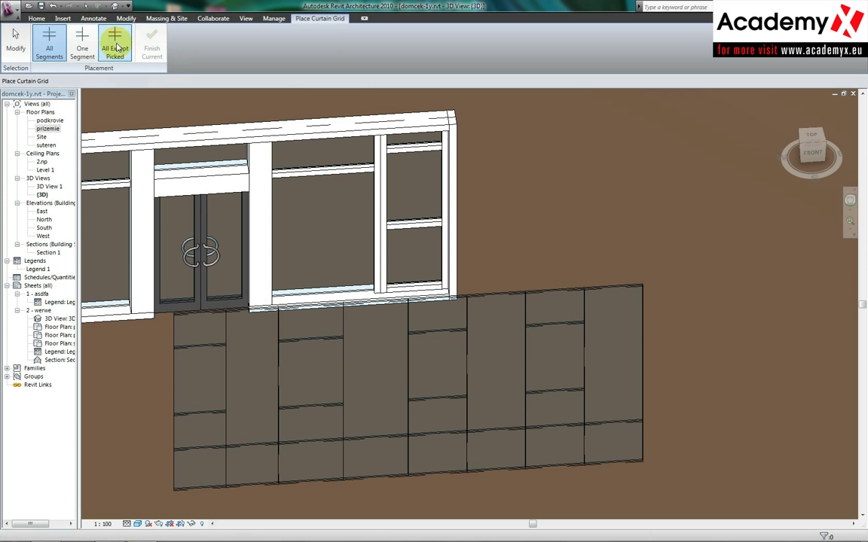
pyautogui.click(278, 379)
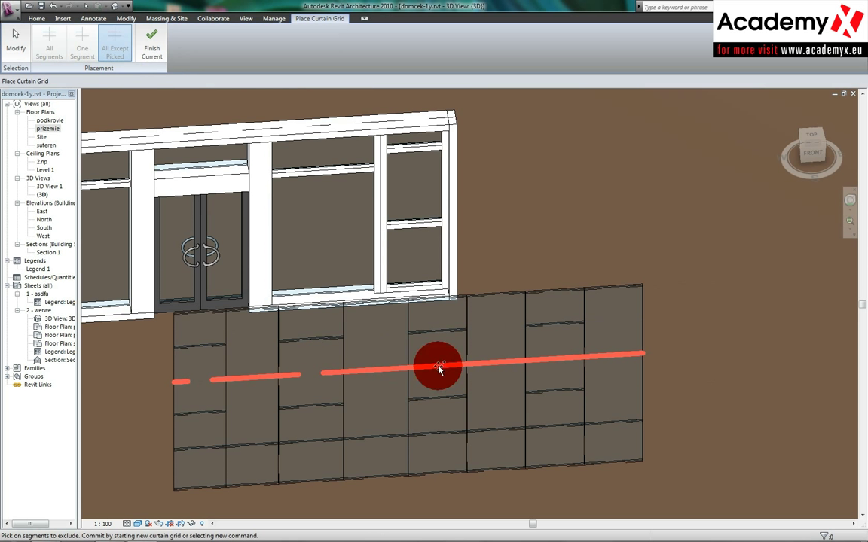
pyautogui.click(552, 361)
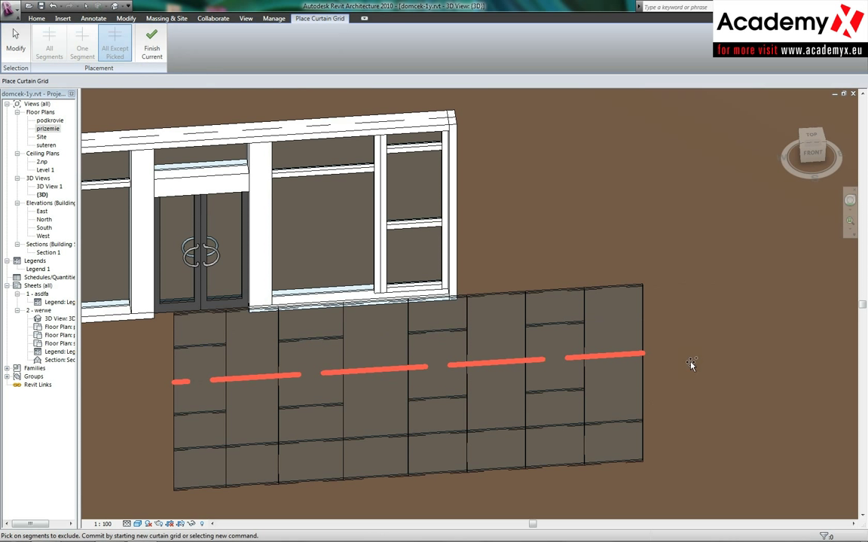
pyautogui.hotkey('ctrl', 'z')
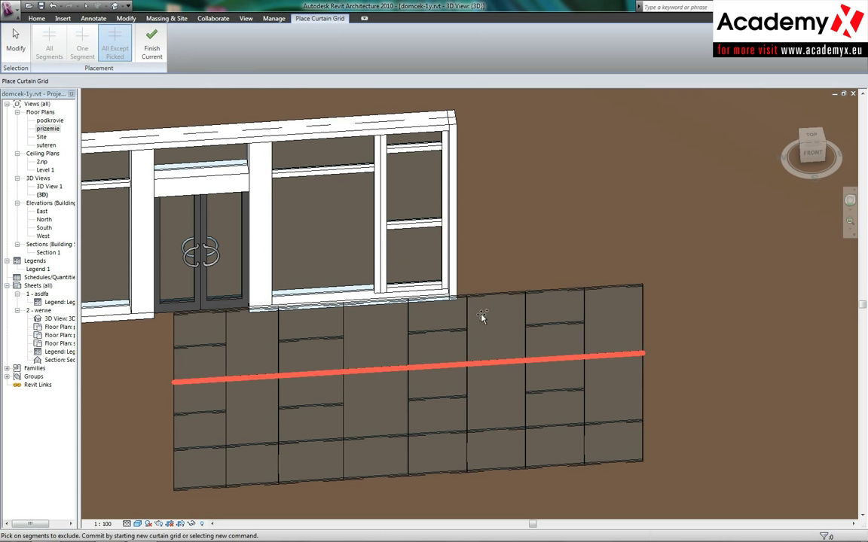
pyautogui.click(151, 46)
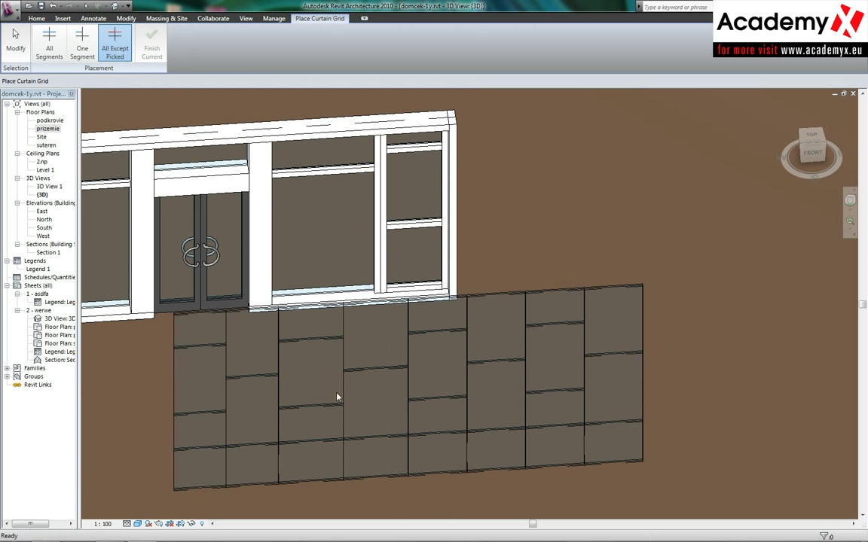
pyautogui.press('Escape')
pyautogui.moveTo(397, 397)
pyautogui.keyDown('shift'); pyautogui.mouseDown(button='middle')
pyautogui.moveTo(362, 401)
pyautogui.moveTo(479, 321)
pyautogui.mouseUp(button='middle'); pyautogui.keyUp('shift')
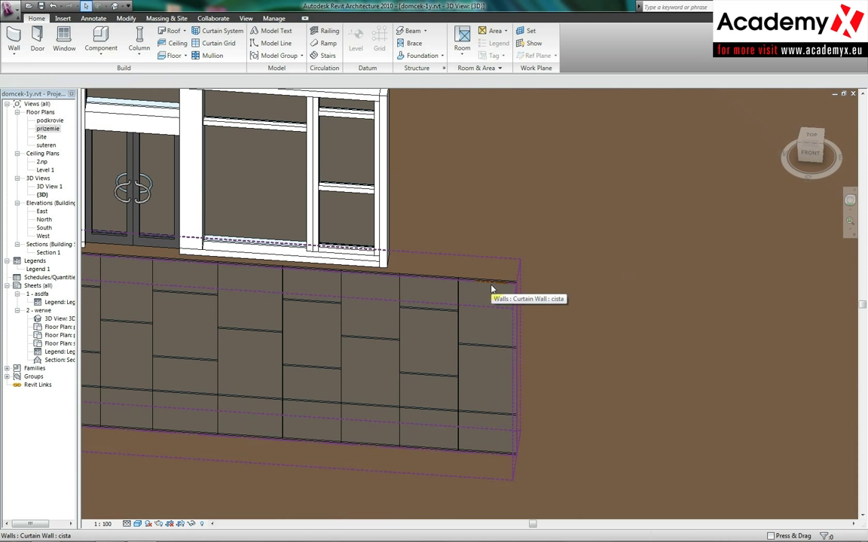
# - Select all panels on the lower curtain wall and switch them from Glazed to Solid
pyautogui.press('Tab')
pyautogui.click(461, 315)
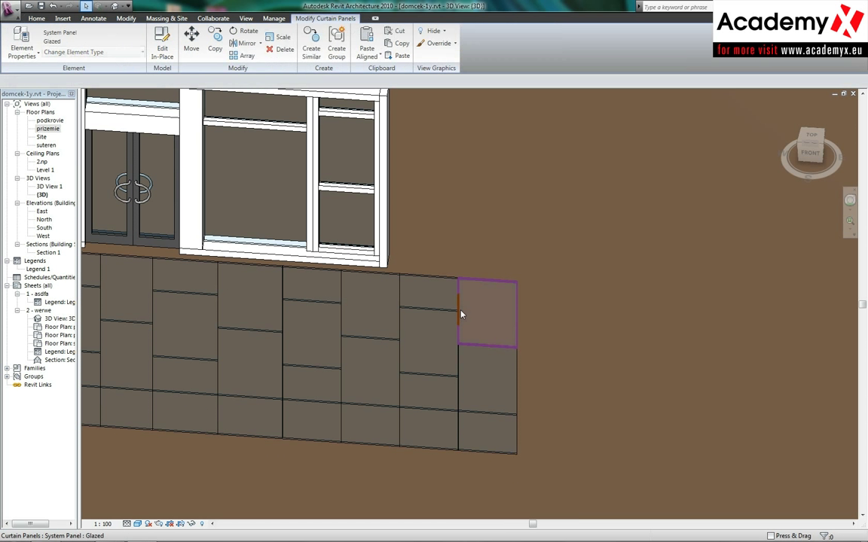
pyautogui.rightClick(461, 311)
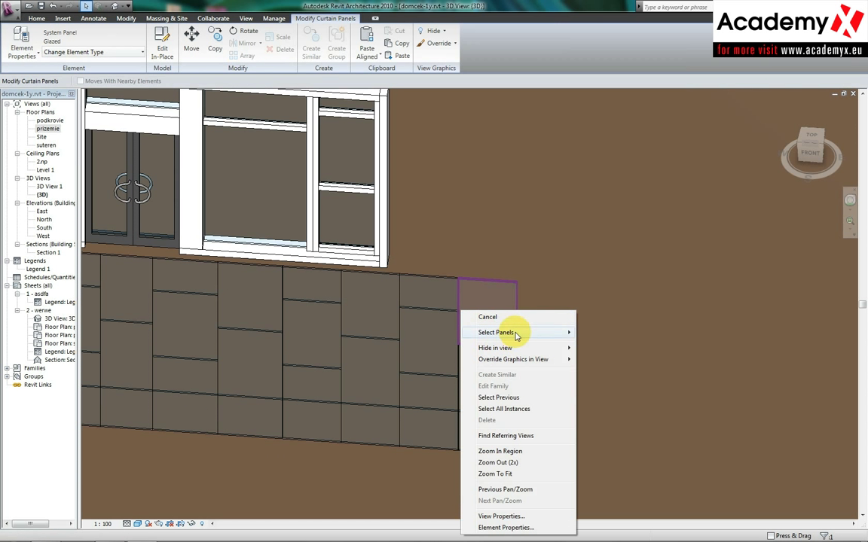
pyautogui.moveTo(503, 333)
pyautogui.click(485, 366)
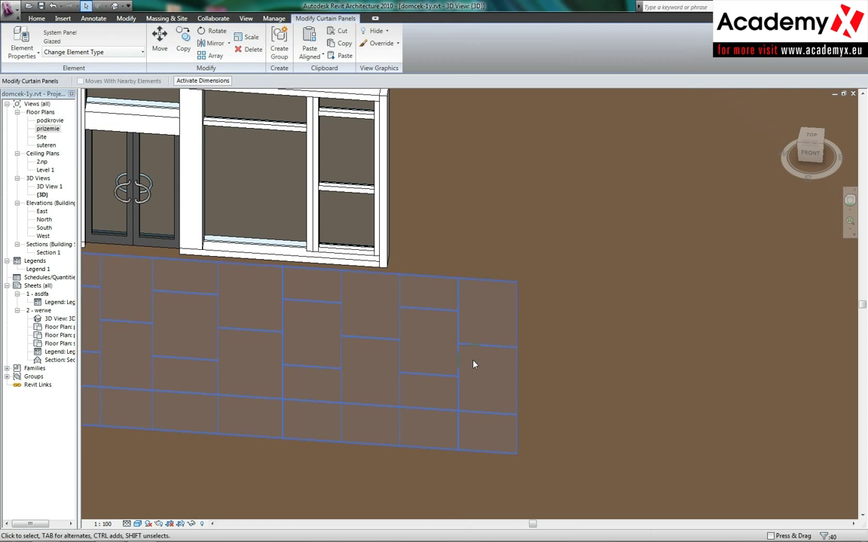
pyautogui.click(72, 53)
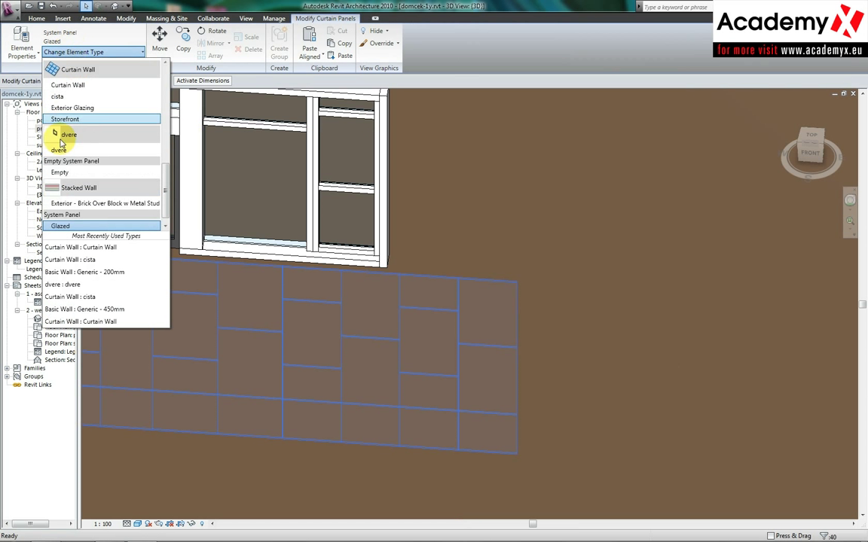
pyautogui.scroll(-1, 58, 188)
pyautogui.click(58, 226)
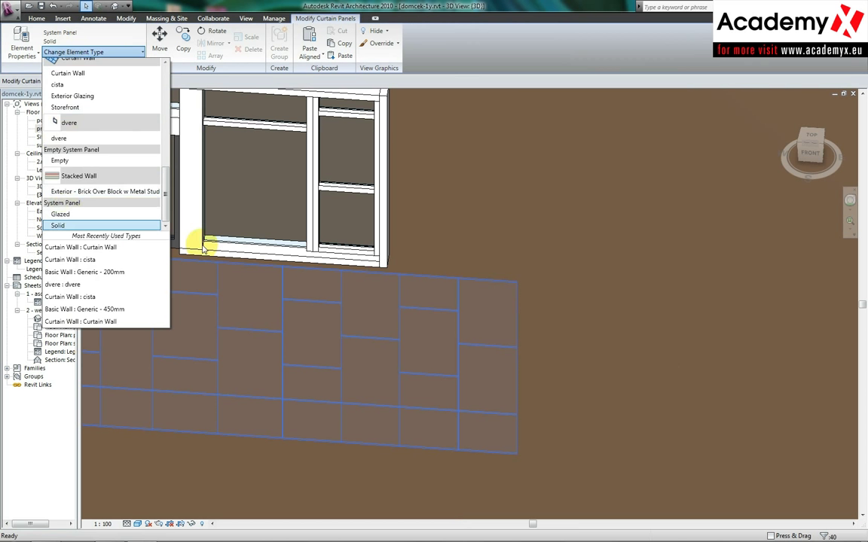
pyautogui.click(21, 43)
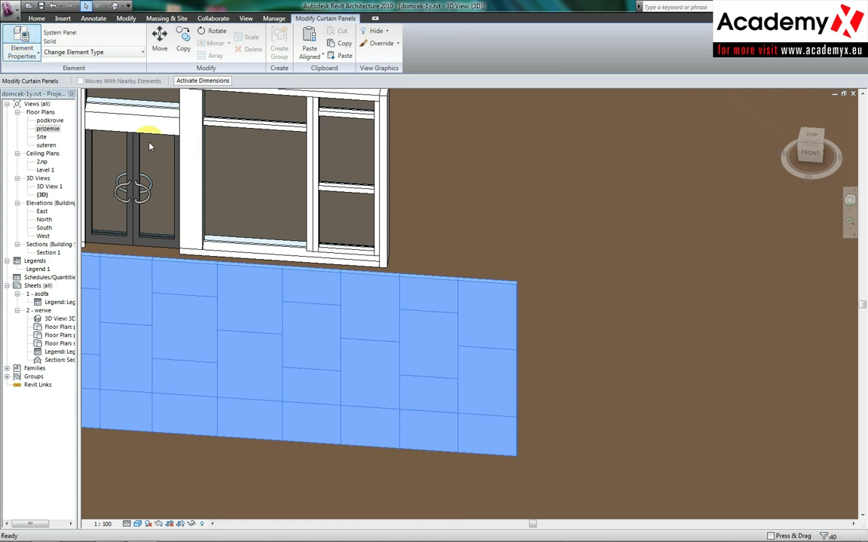
# - Duplicate the Solid panel type as 'plny 1' and open its Material chooser
pyautogui.click(509, 159)
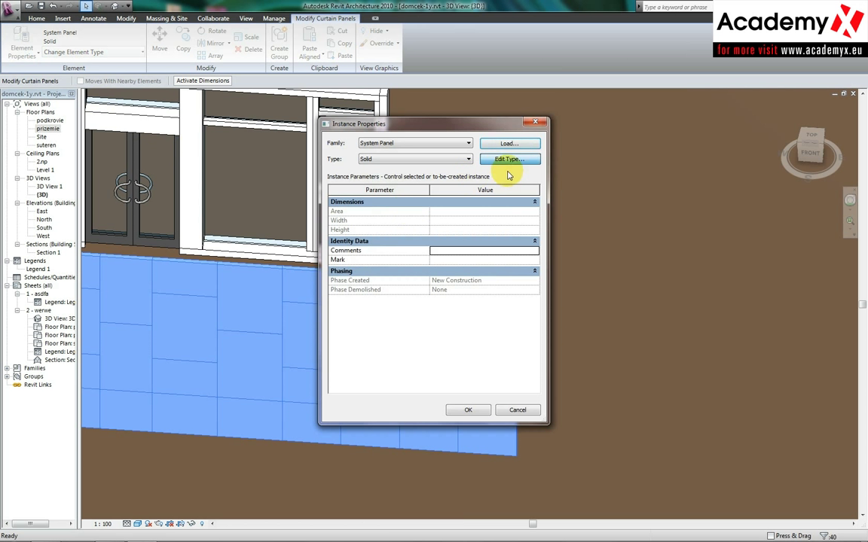
pyautogui.click(510, 161)
pyautogui.write('plny 1')
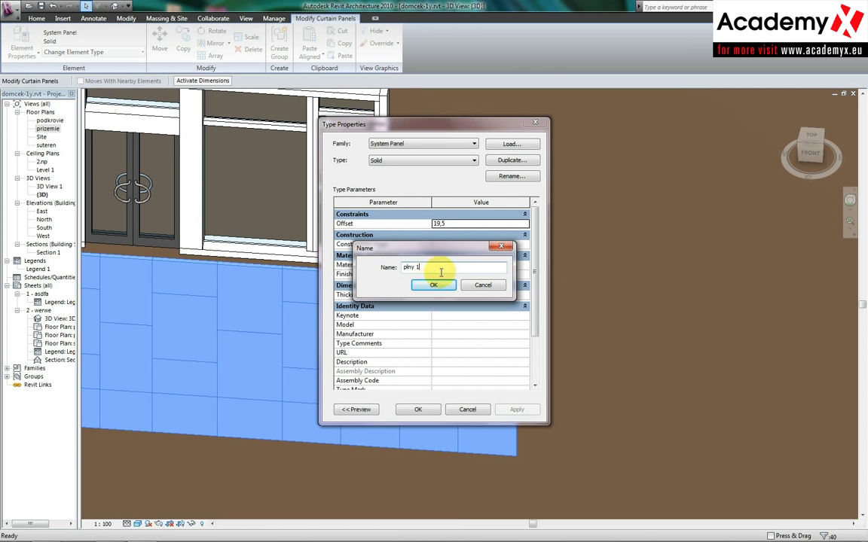
pyautogui.click(433, 284)
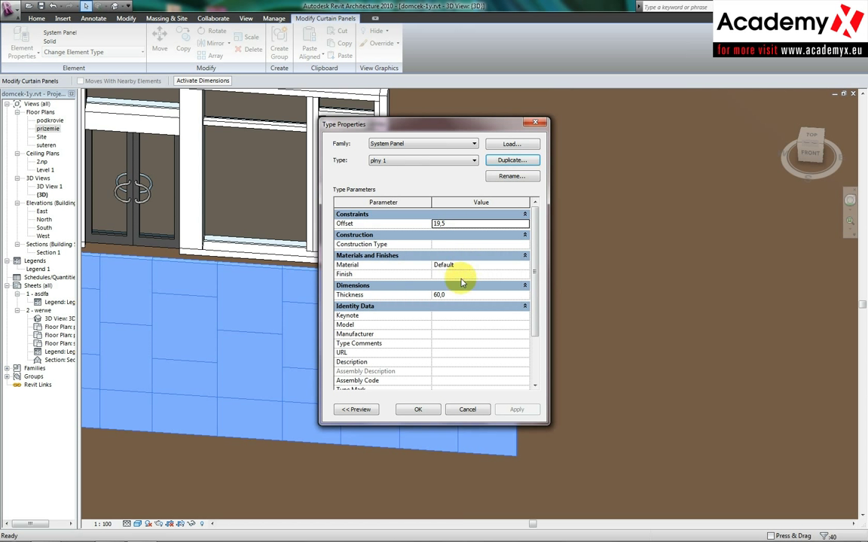
pyautogui.click(526, 265)
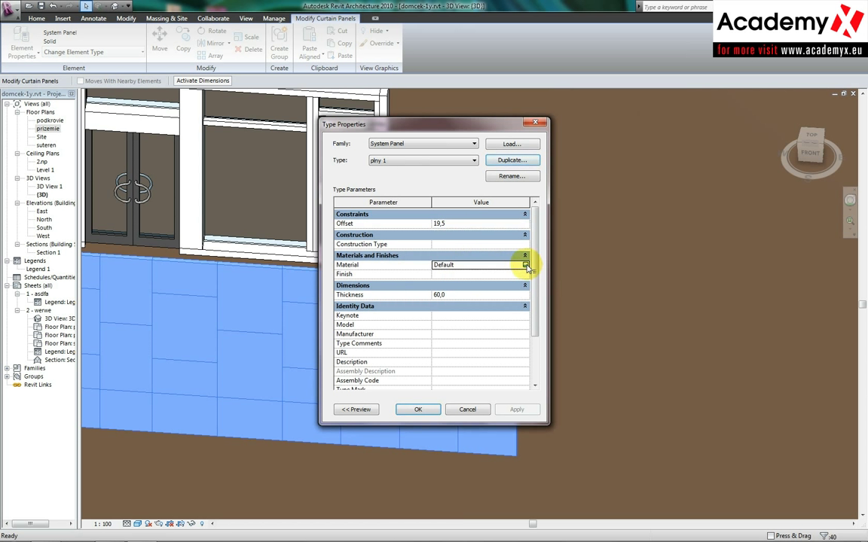
pyautogui.click(526, 265)
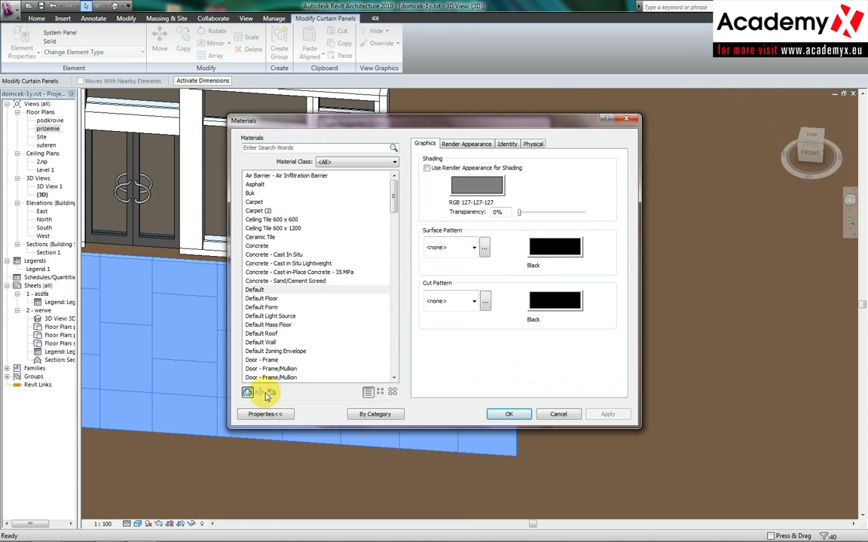
# - Create material 'panel 1' with green shading RGB 48-207-56 and assign it to plny 1
pyautogui.click(264, 394)
pyautogui.write('panel 1')
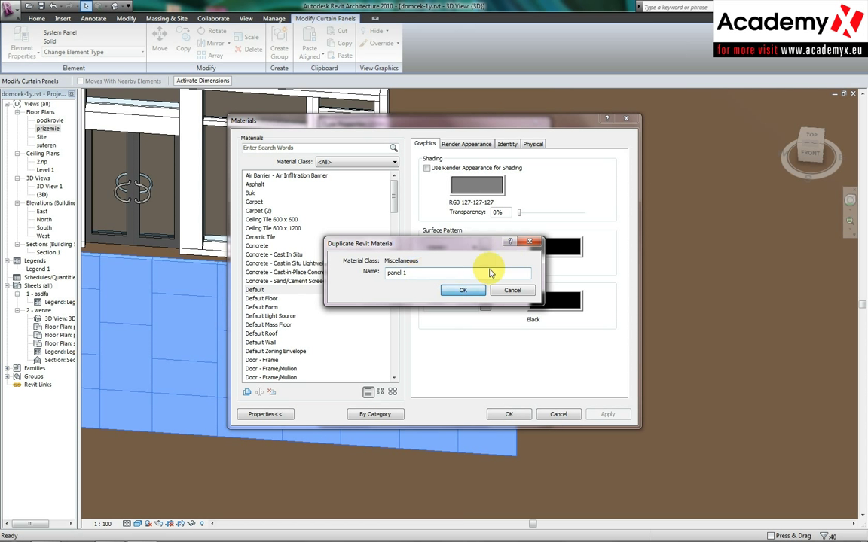
pyautogui.press('Return')
pyautogui.click(473, 185)
pyautogui.click(480, 231)
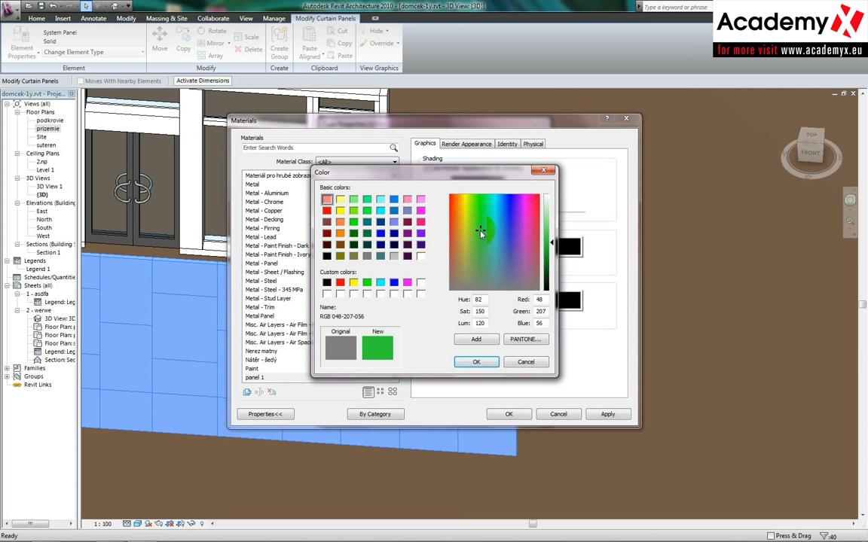
pyautogui.click(477, 363)
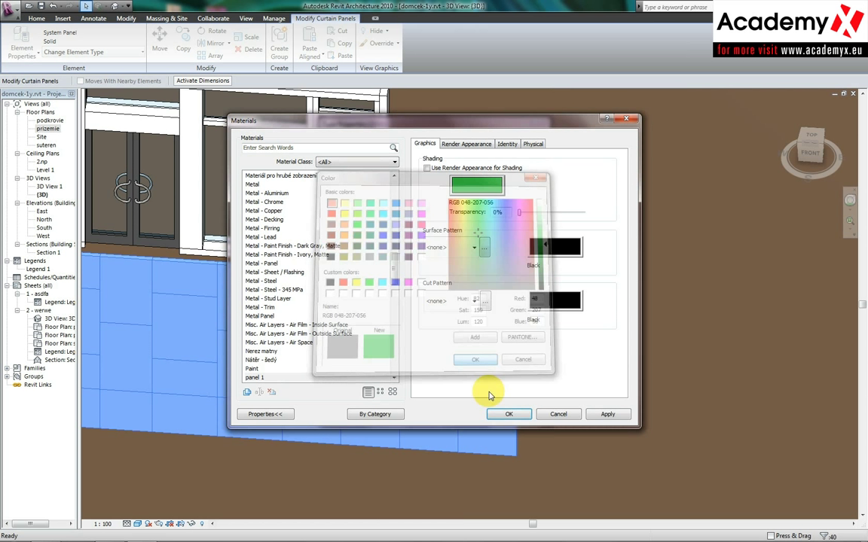
pyautogui.click(505, 413)
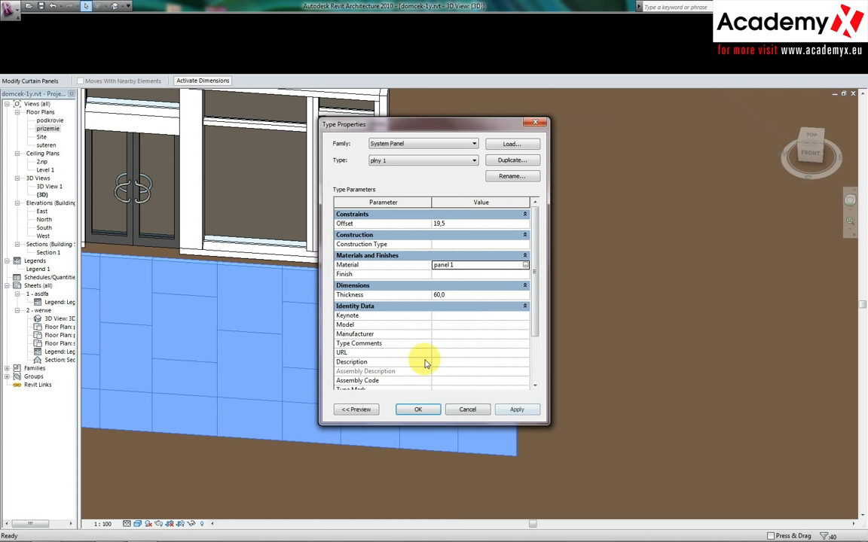
pyautogui.click(419, 410)
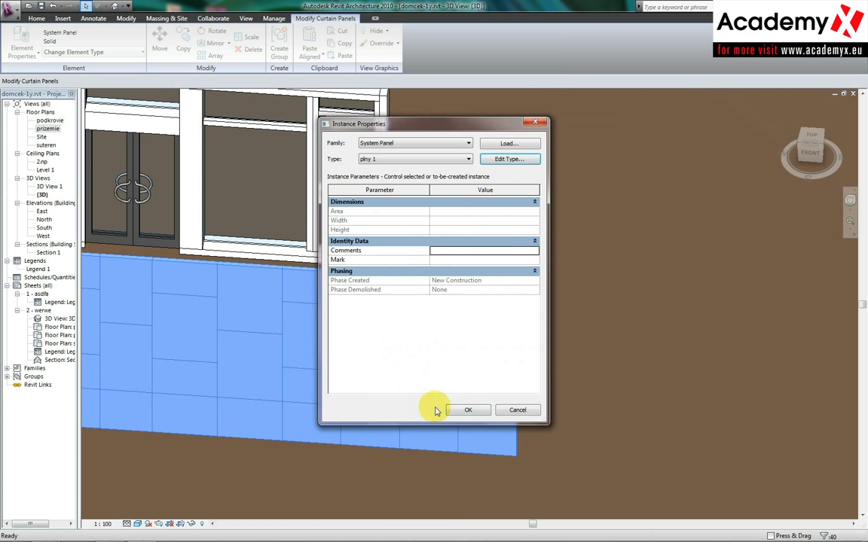
# - Duplicate the panel type as 'plny 2' and open its Material chooser
pyautogui.click(508, 162)
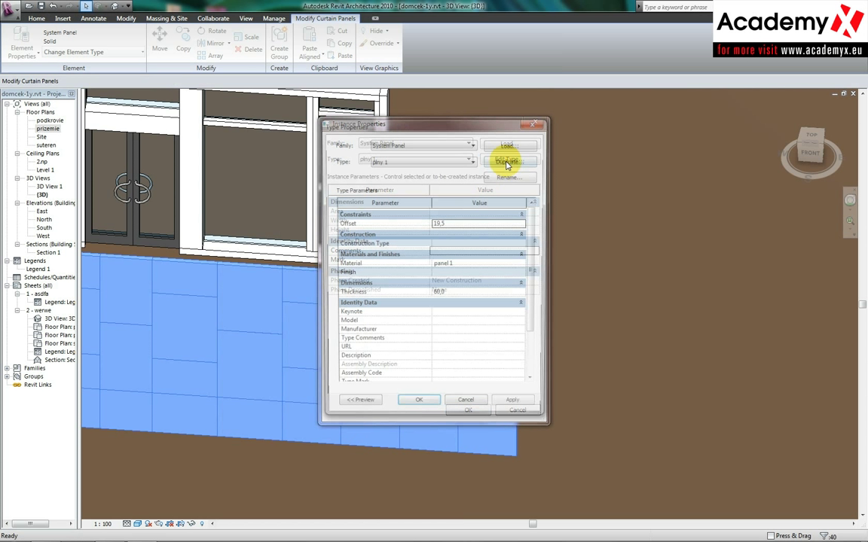
pyautogui.click(512, 160)
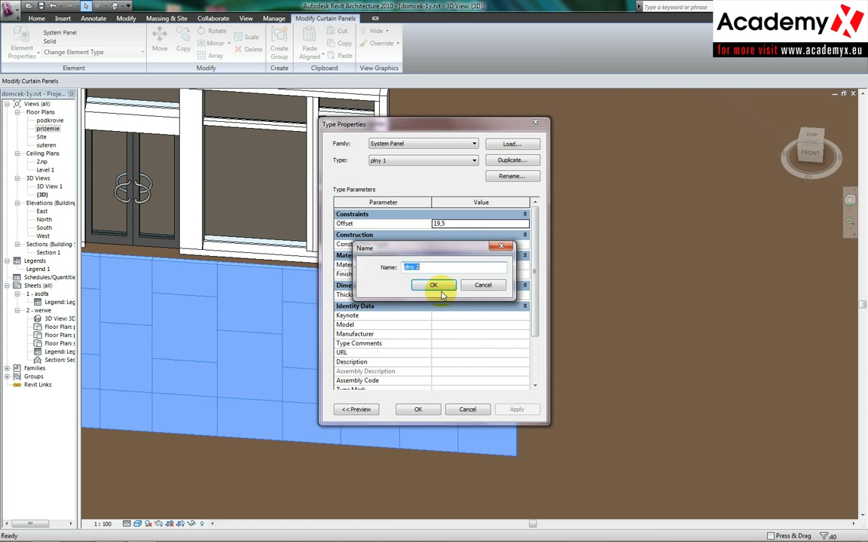
pyautogui.click(440, 234)
pyautogui.click(490, 264)
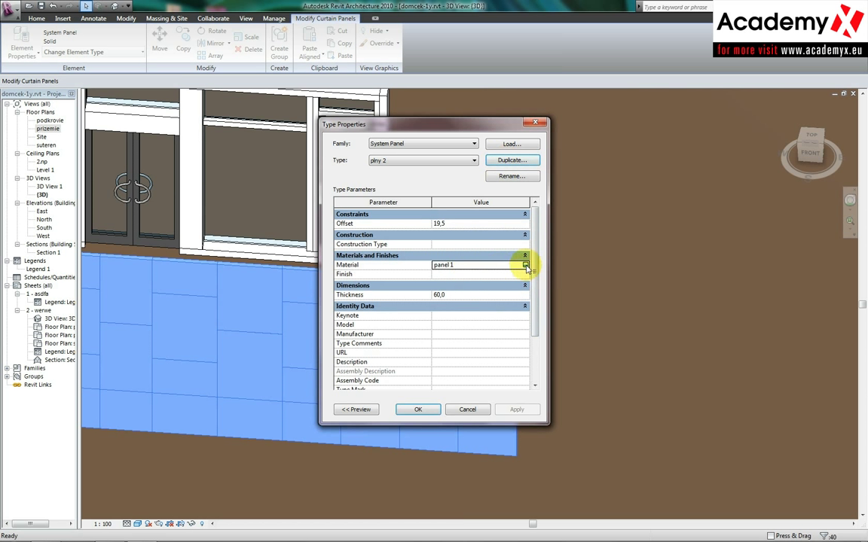
pyautogui.click(524, 264)
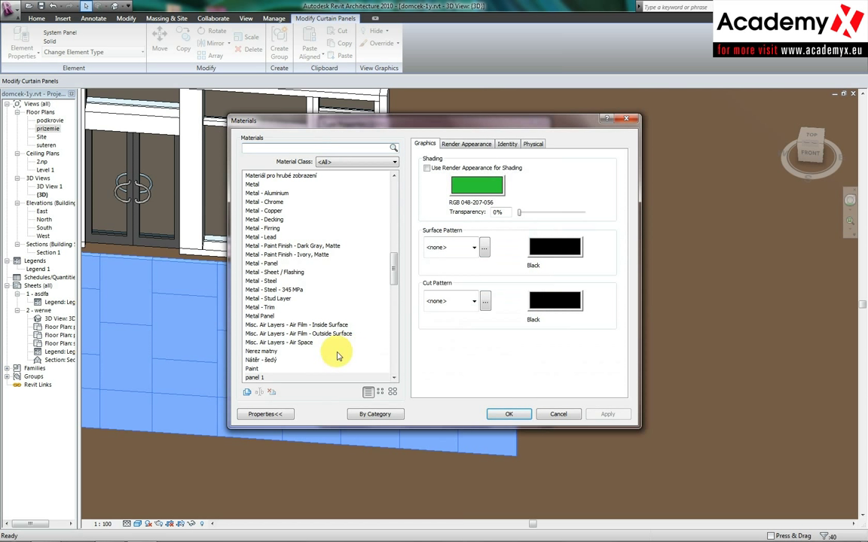
# - Duplicate the material as 'panel 2' with yellow-green shading RGB 199-206-049
pyautogui.click(247, 392)
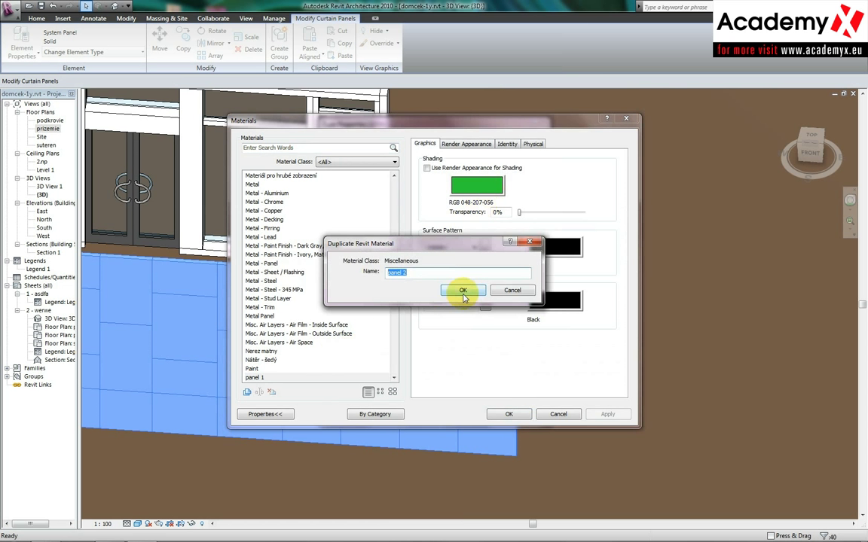
pyautogui.click(463, 291)
pyautogui.click(477, 186)
pyautogui.click(466, 243)
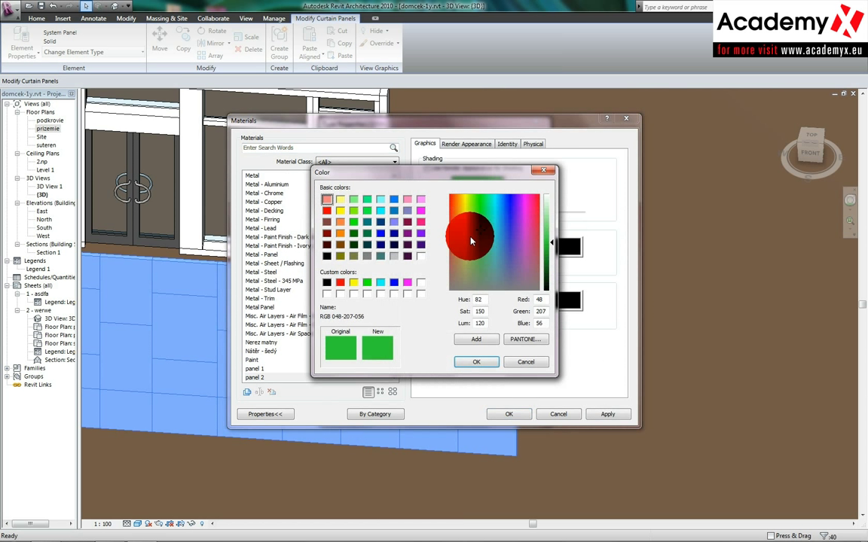
pyautogui.click(464, 180)
pyautogui.click(476, 339)
pyautogui.click(476, 361)
pyautogui.click(510, 414)
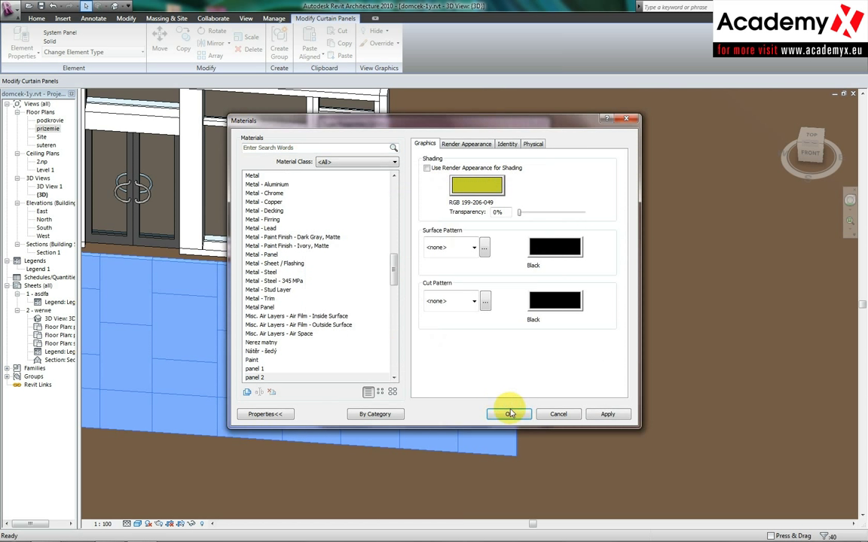